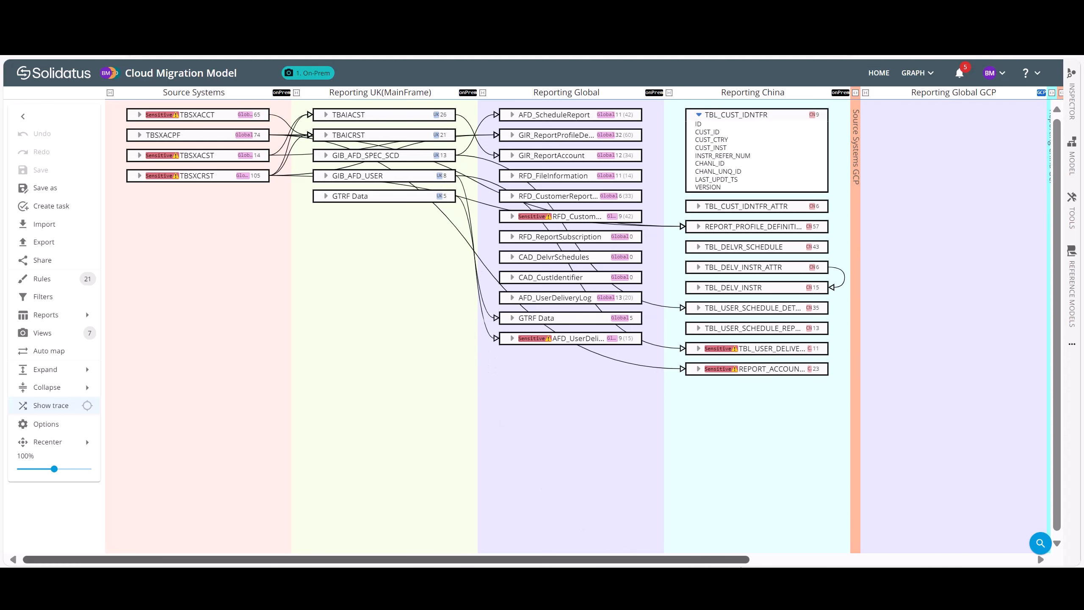
# Step: Expand the sensitive RFD_Custom… table in the Reporting Global layer to examine its flagged attributes, and open the reference models
pyautogui.moveTo(697, 558); pyautogui.dragTo(902, 557)
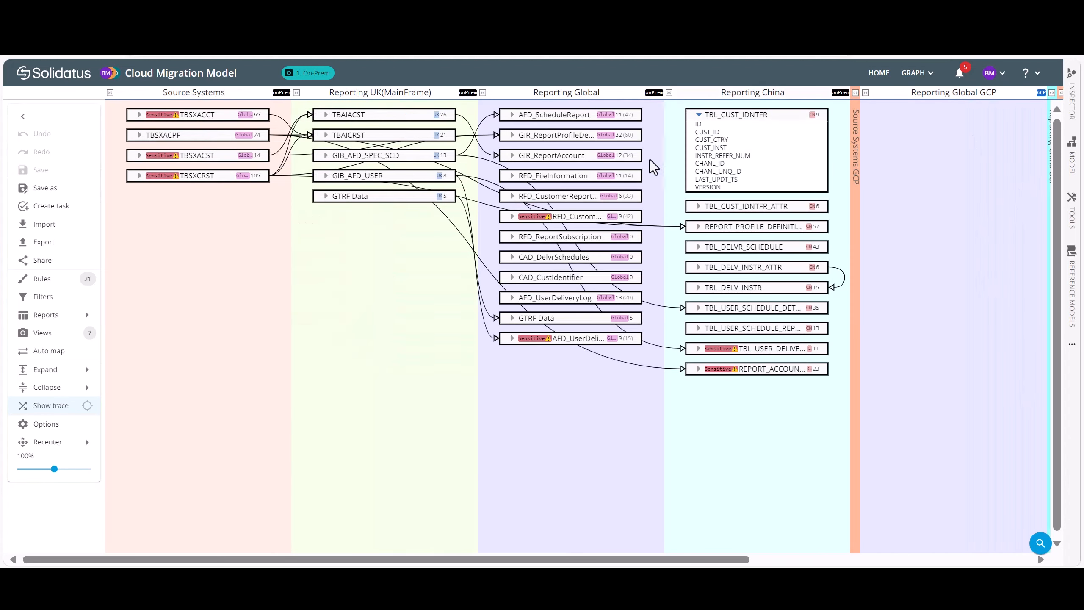
pyautogui.click(512, 217)
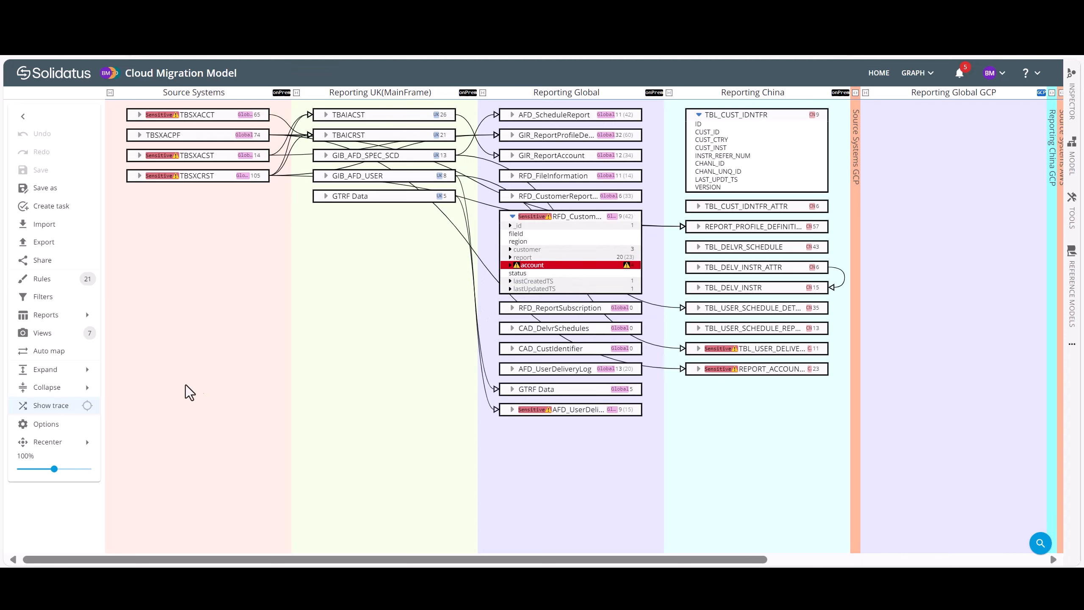
pyautogui.moveTo(527, 217)
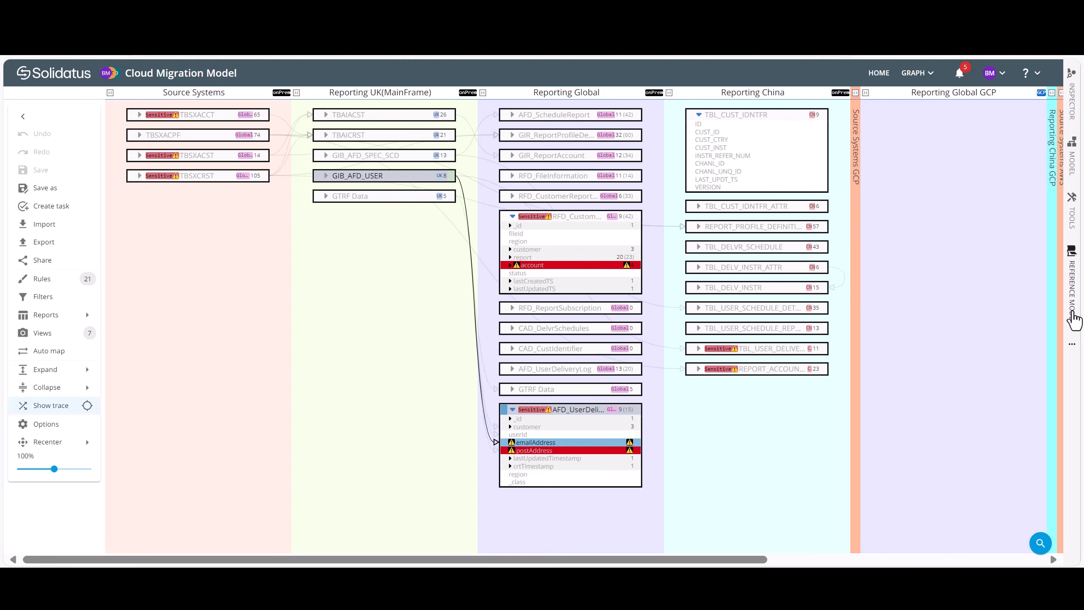
pyautogui.click(1072, 318)
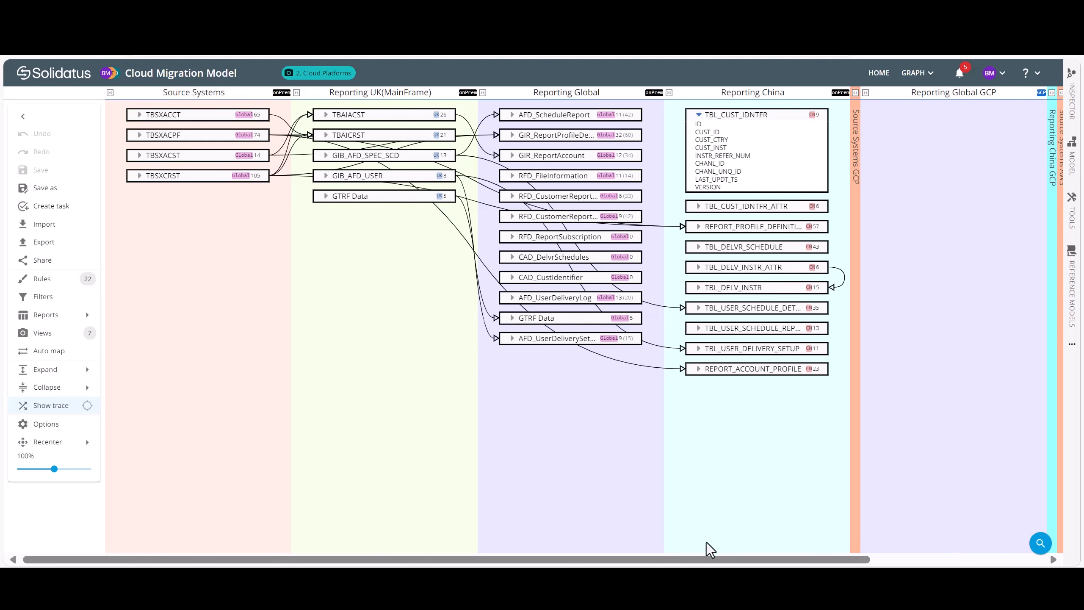
# Step: Open the Source Not Local display rule from the Flags rules and review its query
pyautogui.moveTo(702, 559)
pyautogui.mouseDown()
pyautogui.moveTo(933, 554)
pyautogui.moveTo(708, 551)
pyautogui.mouseUp()
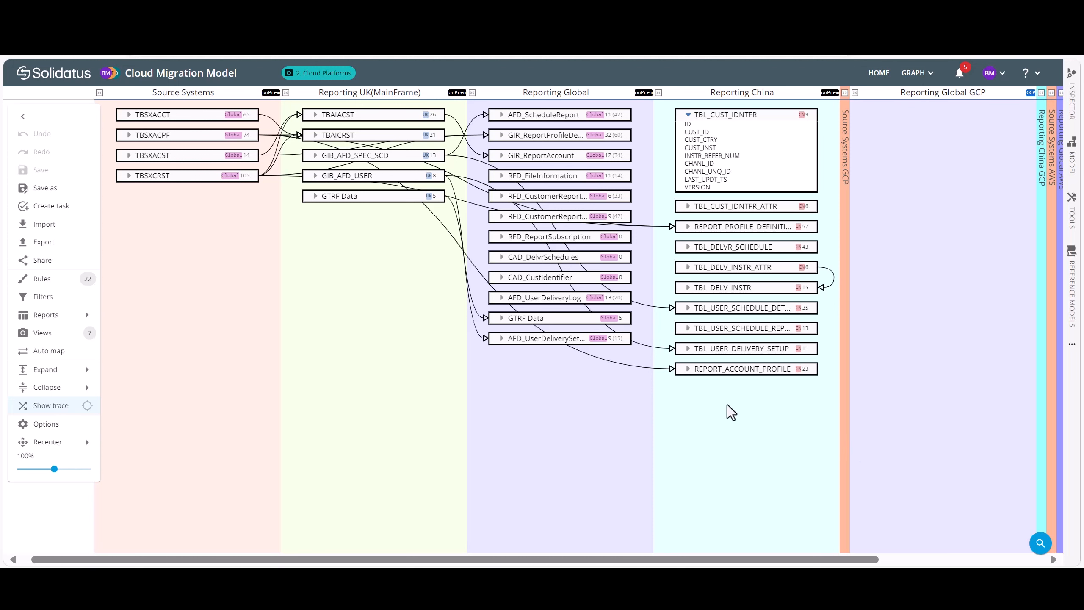
pyautogui.click(41, 280)
pyautogui.scroll(-10, 261, 318)
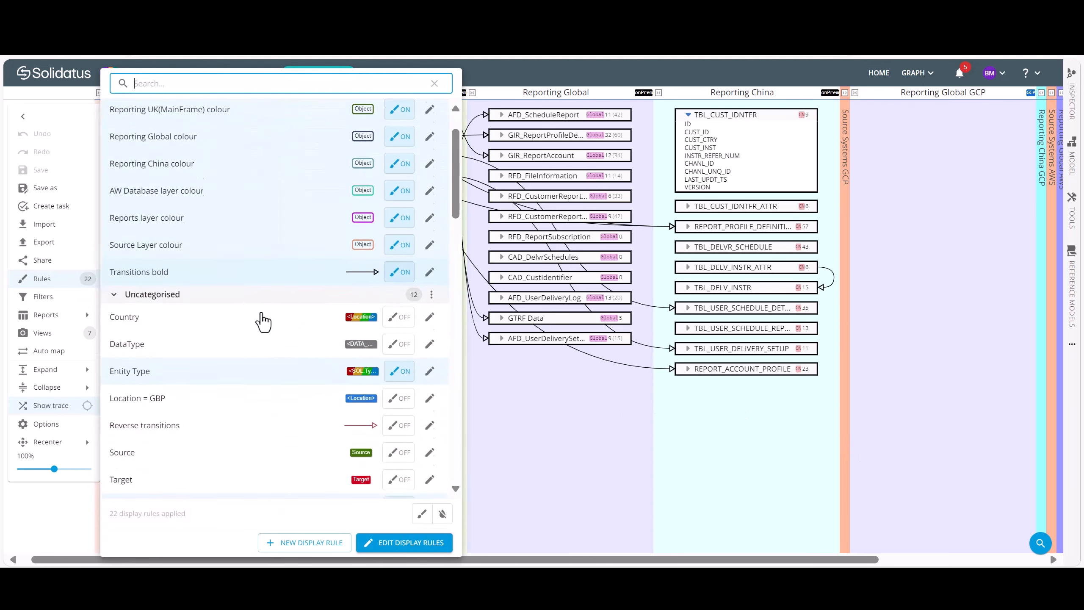
pyautogui.scroll(-2, 262, 322)
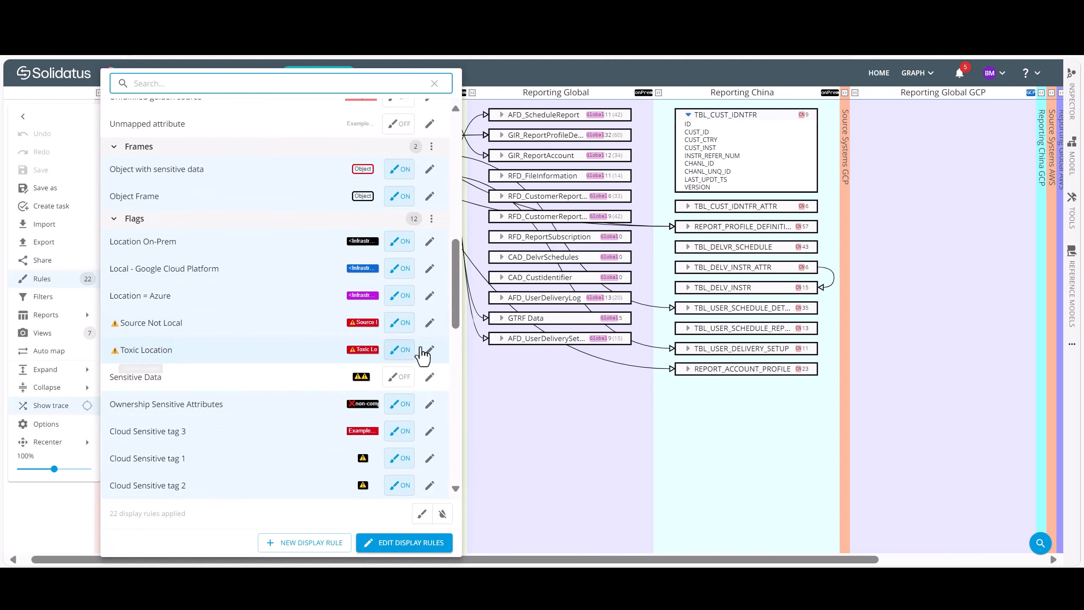
pyautogui.click(430, 323)
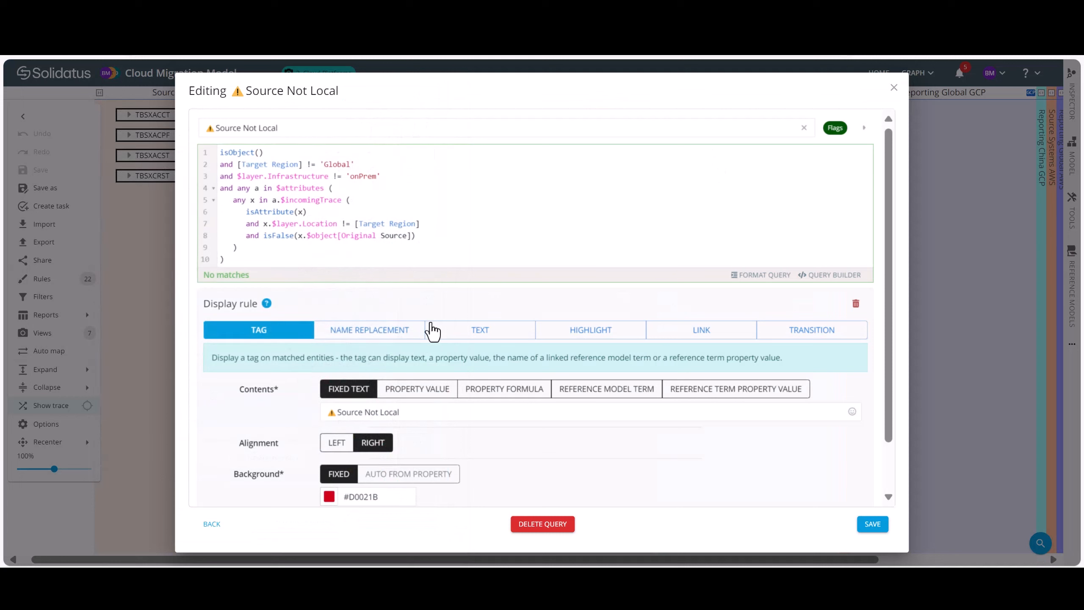
# Step: Return to the list of all queries and open the Toxic Location query for review
pyautogui.click(210, 525)
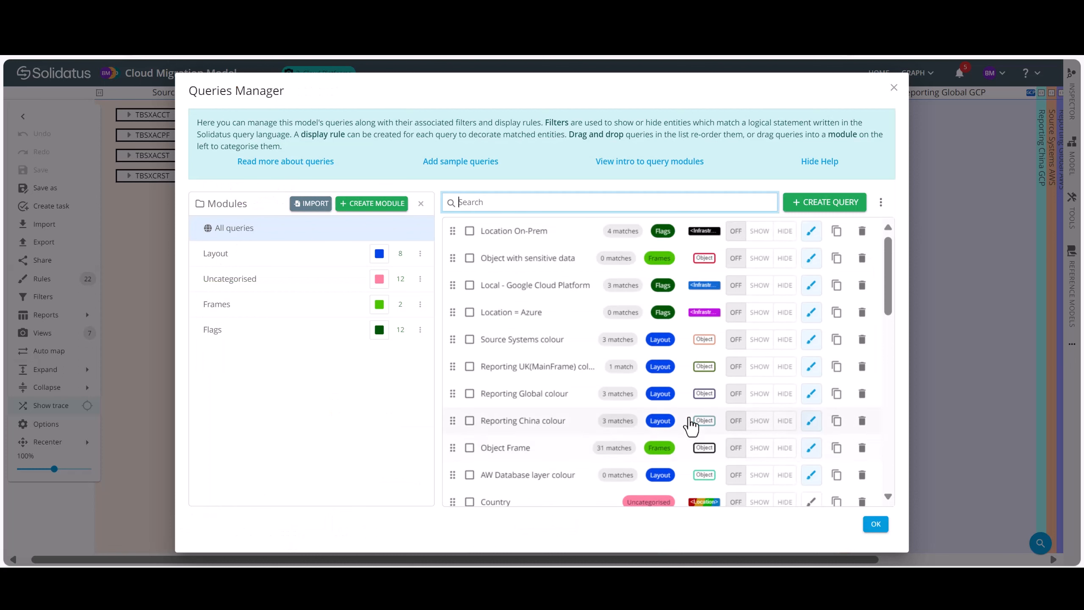
pyautogui.scroll(-8, 688, 424)
pyautogui.scroll(-3, 690, 425)
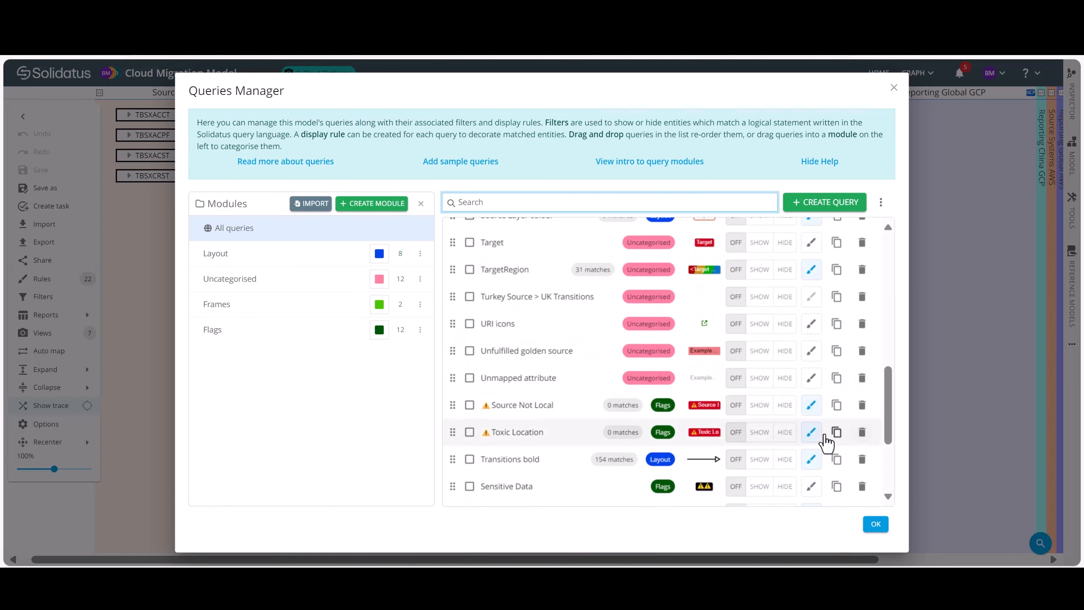
pyautogui.click(531, 439)
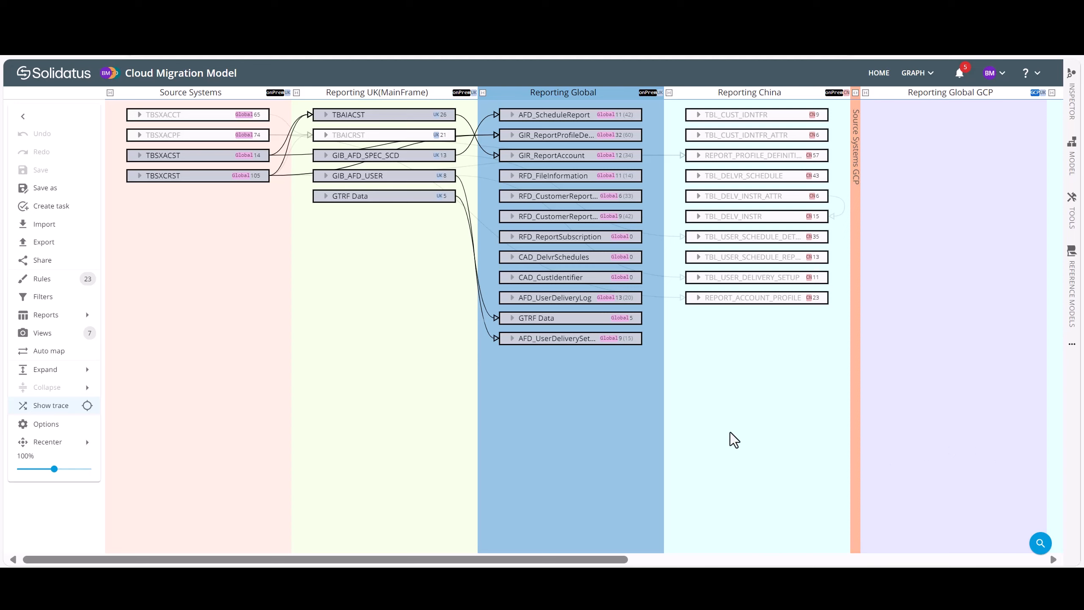
# Step: Move the AFD_UserDeliverySet… table from the Reporting Global layer to the Reporting Global GCP layer
pyautogui.click(562, 339)
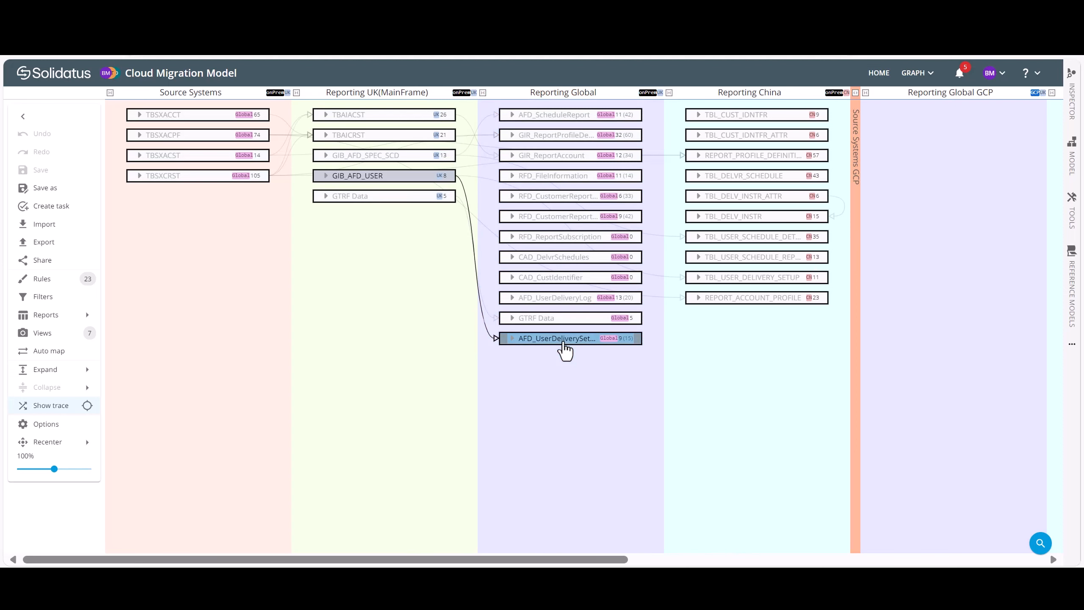
pyautogui.hscroll(5, 693, 527)
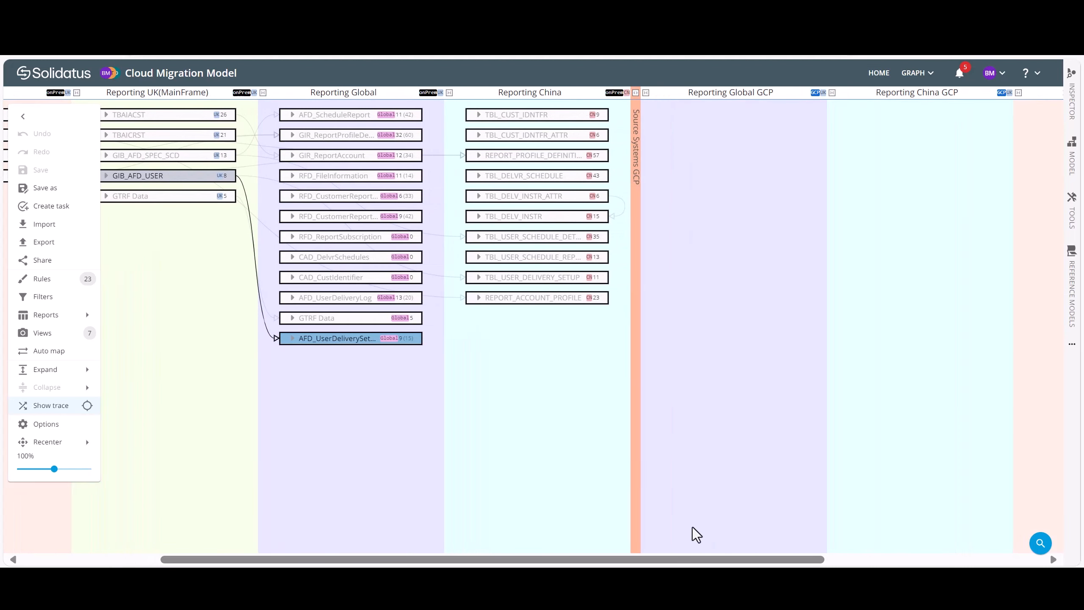
pyautogui.moveTo(355, 341); pyautogui.dragTo(730, 258)
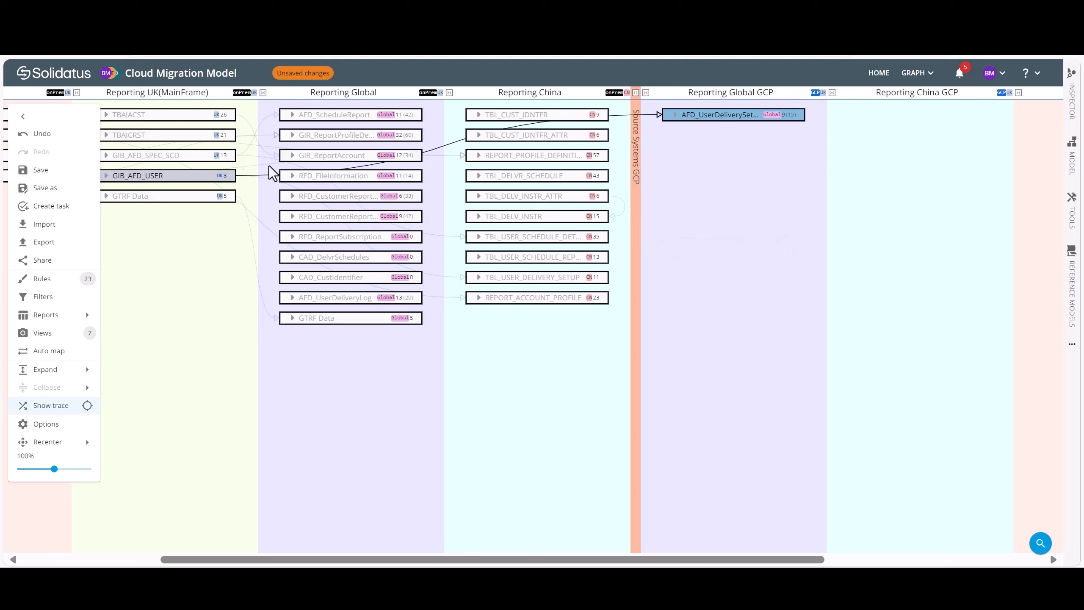
pyautogui.click(175, 172)
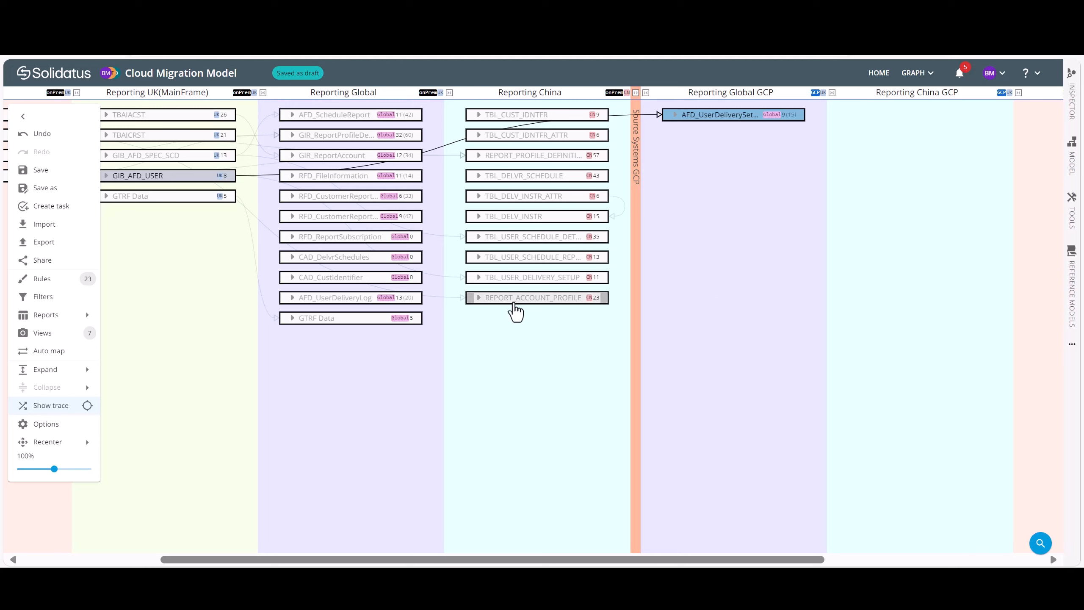
# Step: Move REPORT_ACCOUNT_PROFILE from the Reporting China layer to the Reporting China GCP layer and check its warning tags
pyautogui.moveTo(519, 304); pyautogui.dragTo(910, 255)
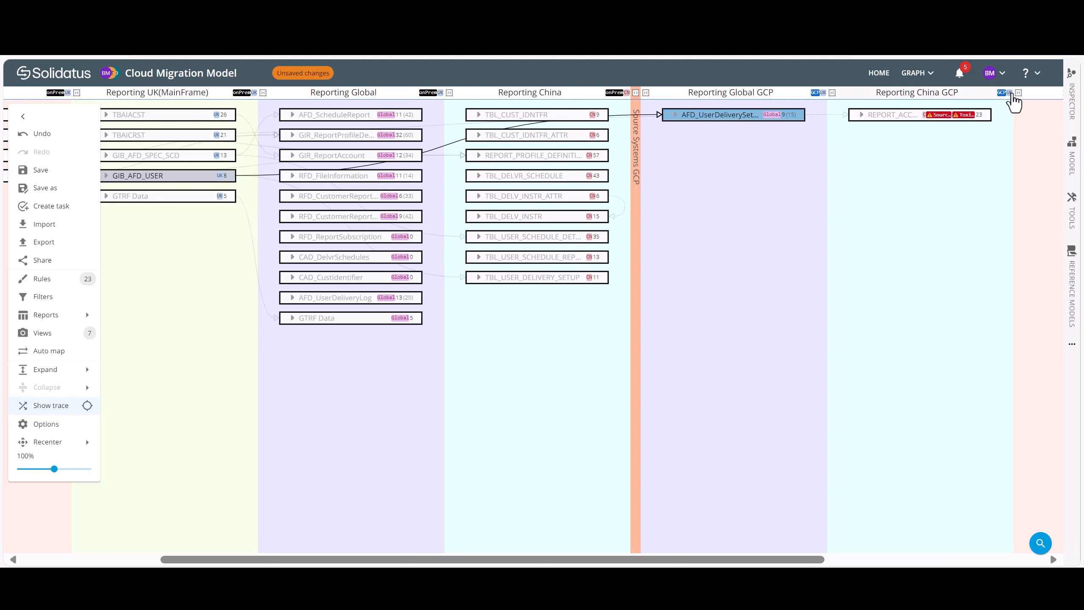
pyautogui.moveTo(1006, 102)
pyautogui.moveTo(935, 118)
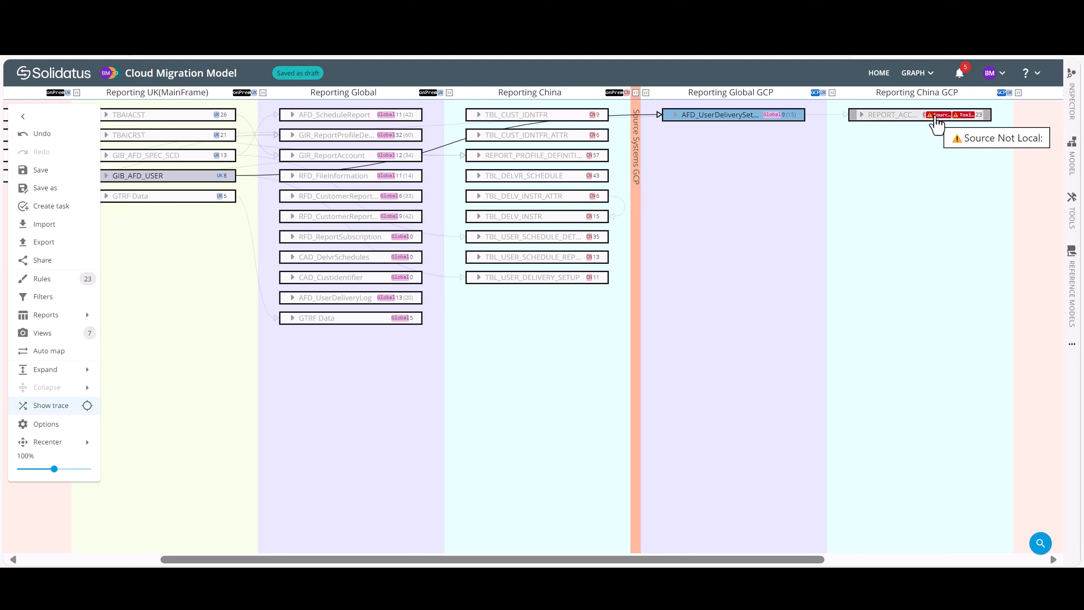
# Step: Isolate the trace of REPORT_ACCOUNT_PROFILE, inspect its properties and those of the Source Systems layer, and restore the full graph
pyautogui.click(896, 116)
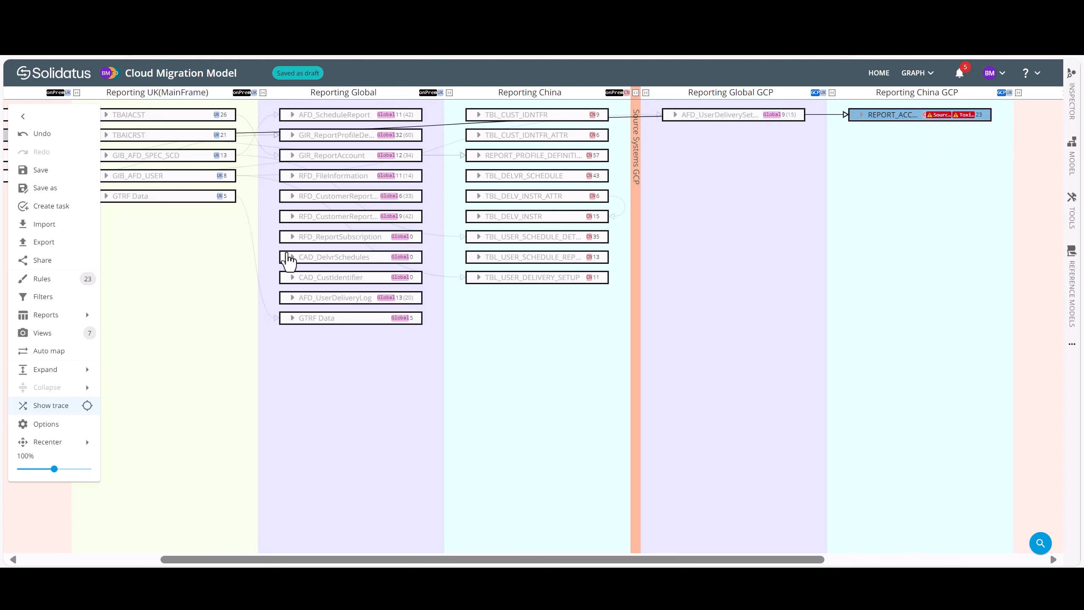
pyautogui.click(88, 406)
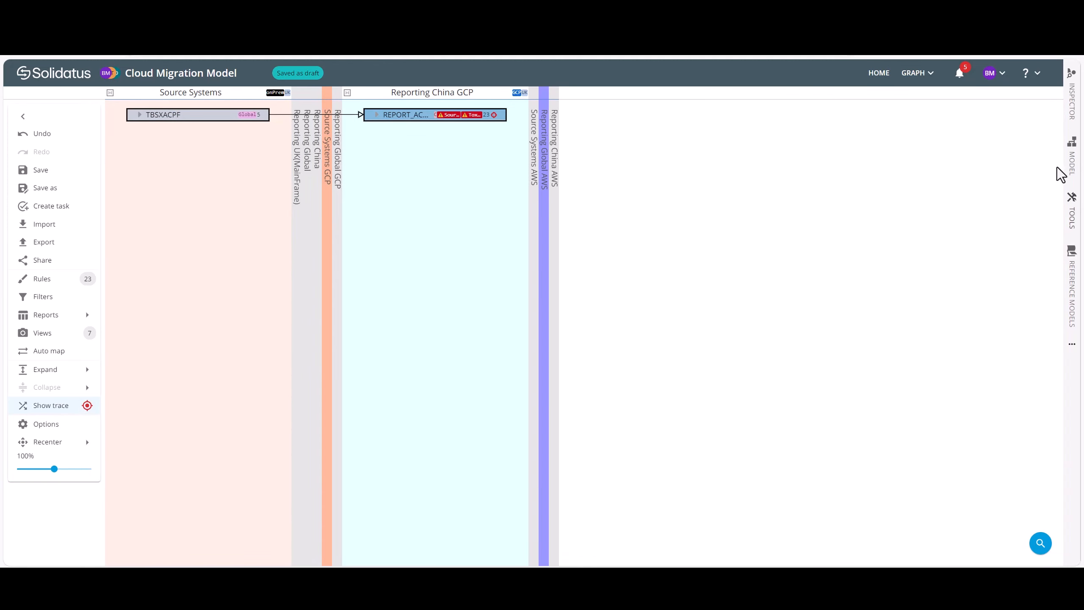
pyautogui.click(1070, 112)
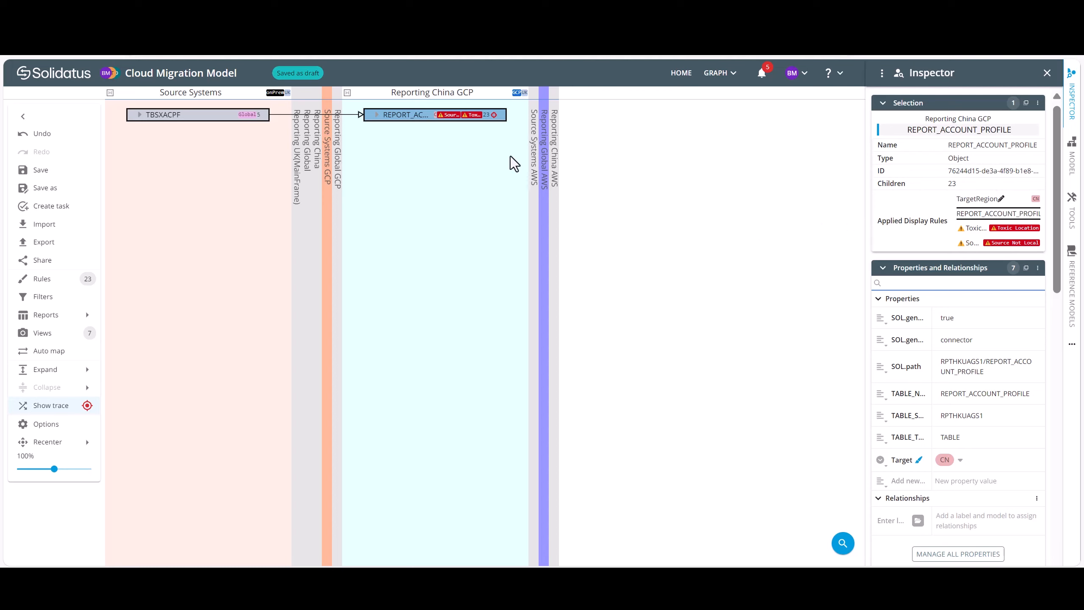
pyautogui.click(193, 96)
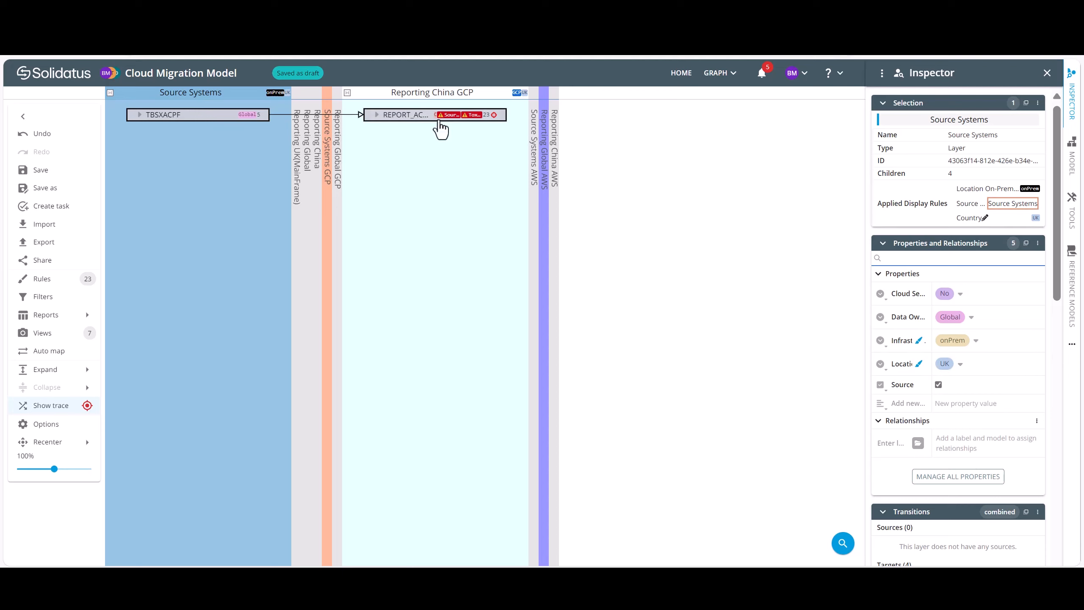
pyautogui.click(403, 116)
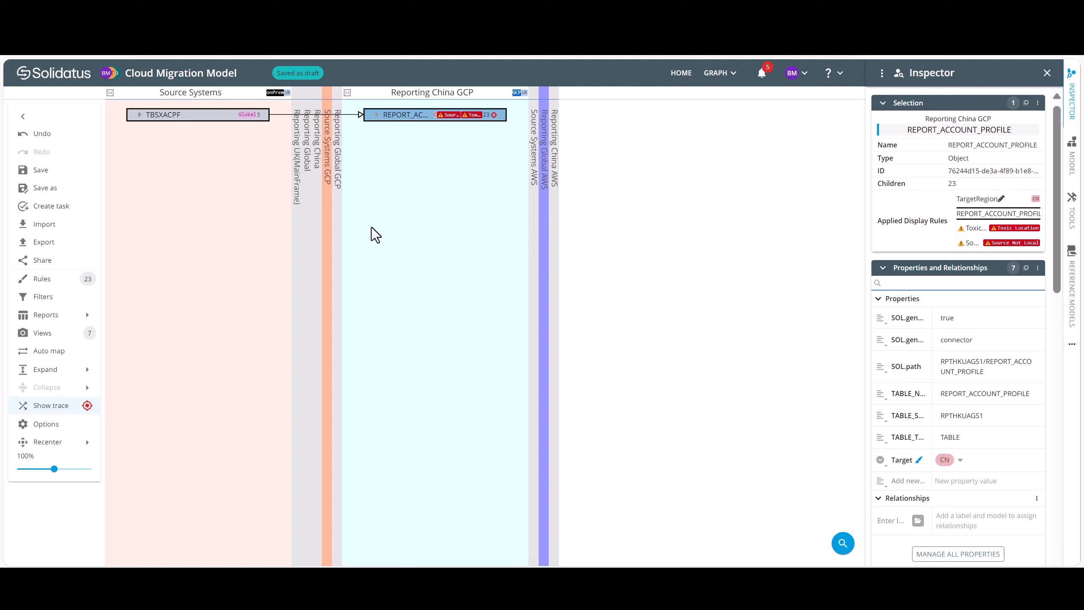
pyautogui.click(88, 404)
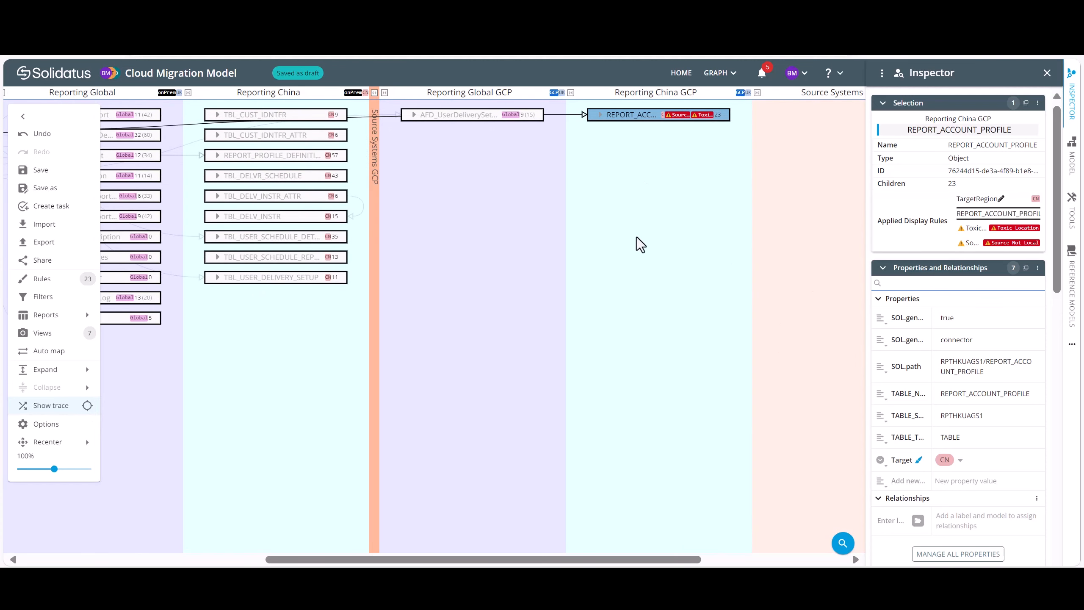
# Step: Move REPORT_ACCOUNT_PROFILE from the Reporting China GCP layer to the Reporting China AWS layer and isolate its trace
pyautogui.moveTo(572, 560); pyautogui.dragTo(742, 557)
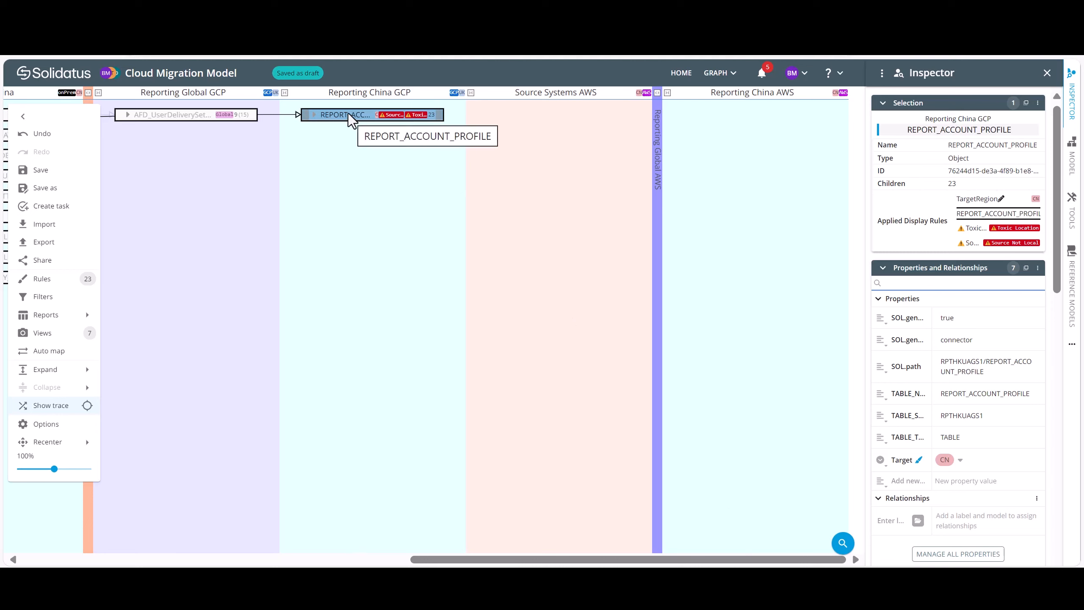
pyautogui.moveTo(348, 113); pyautogui.dragTo(742, 139)
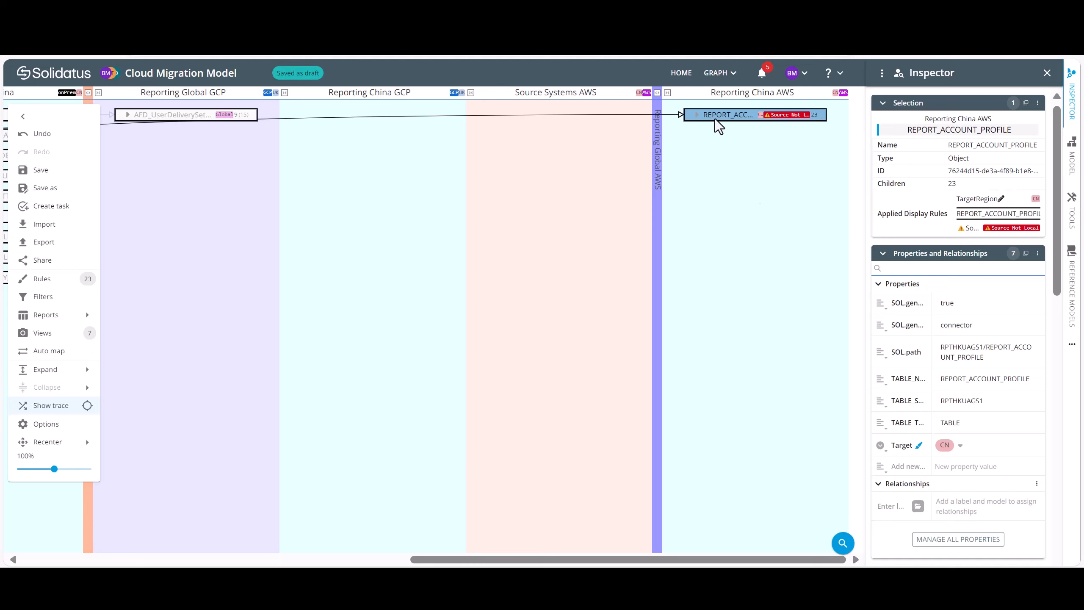
pyautogui.click(87, 405)
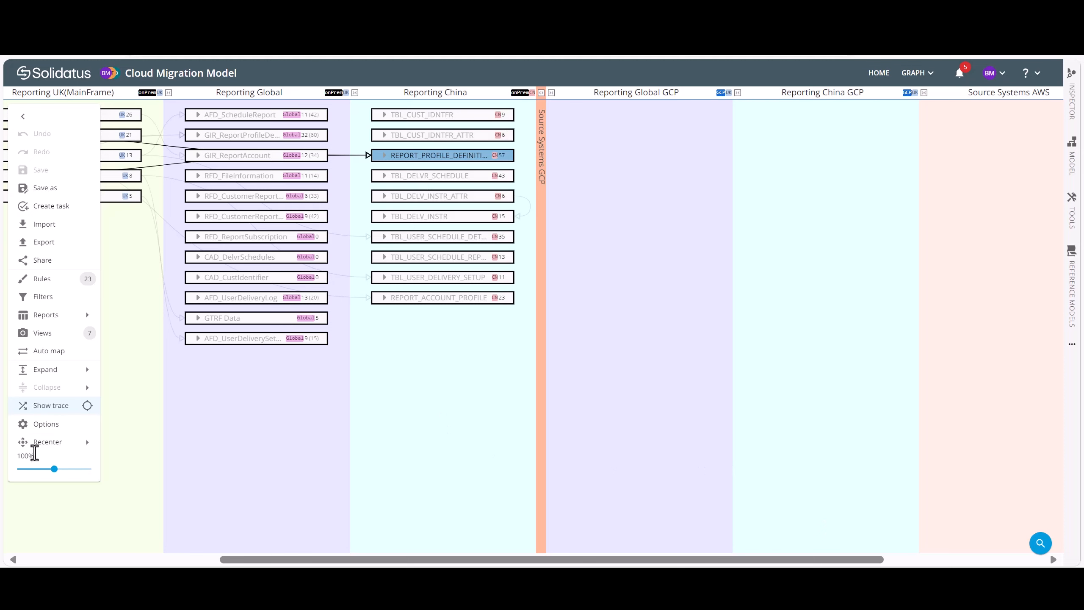
# Step: Isolate the trace of Reporting China's REPORT_PROFILE_DEFINITI… table, copy it with its sources TBSXACPF and TBSXCRST, and restore the full graph
pyautogui.click(87, 405)
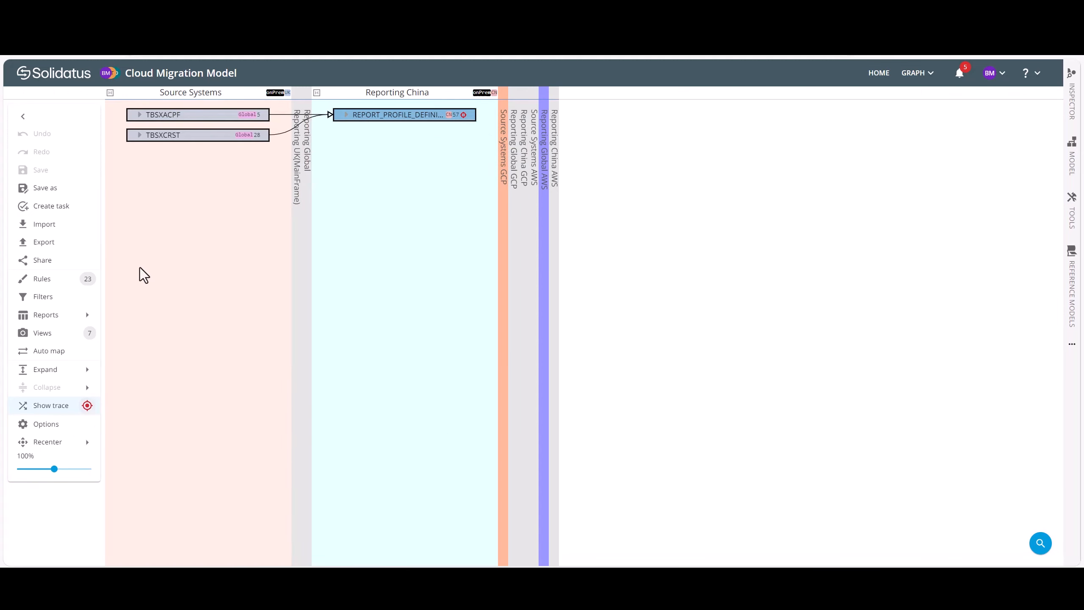
pyautogui.click(209, 117)
pyautogui.click(207, 138)
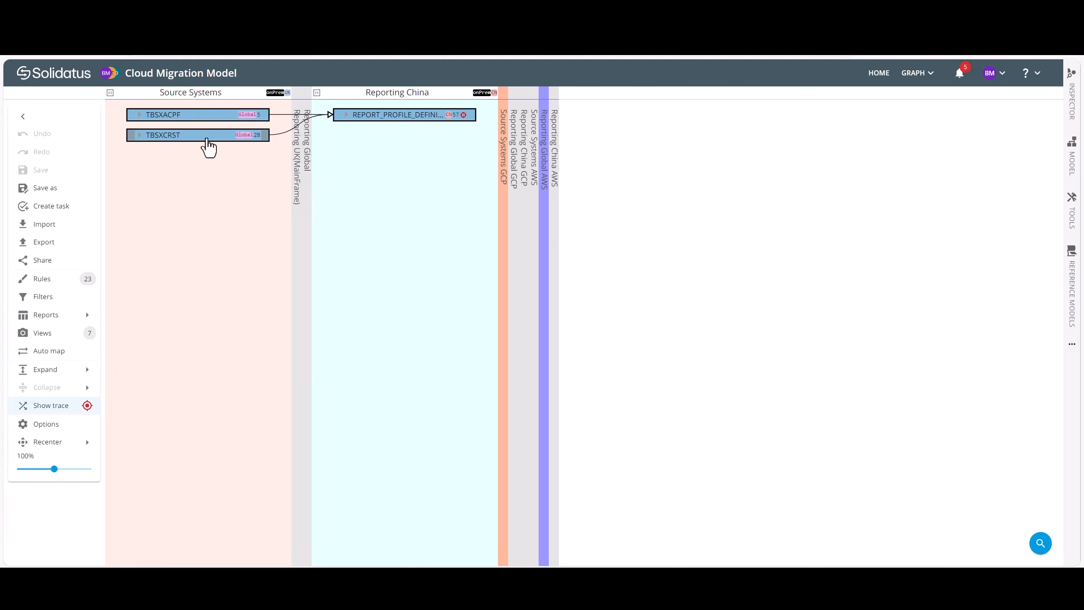
pyautogui.rightClick(207, 138)
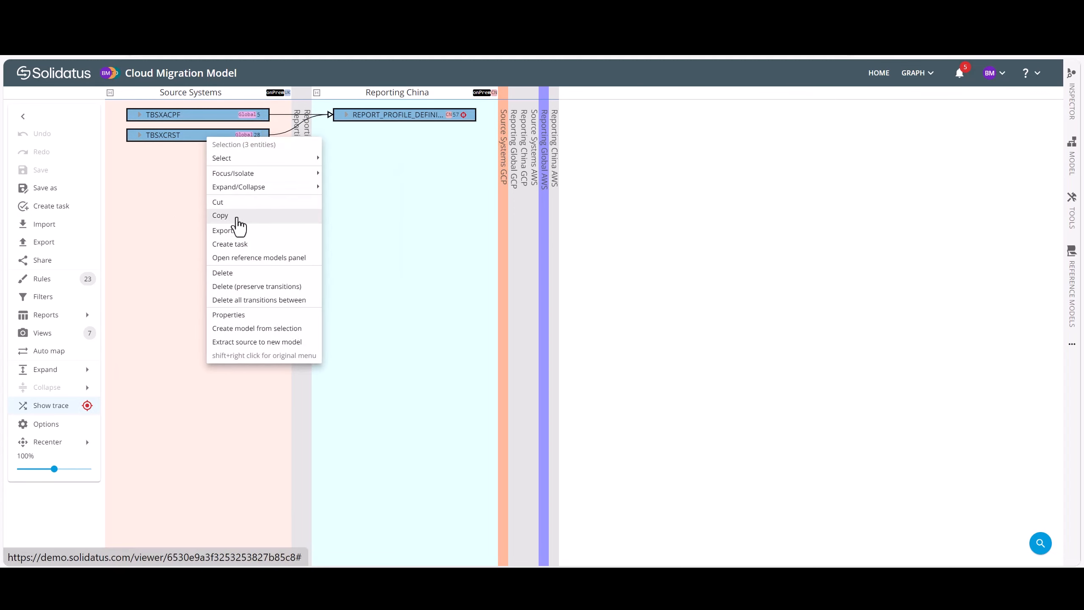
pyautogui.click(87, 407)
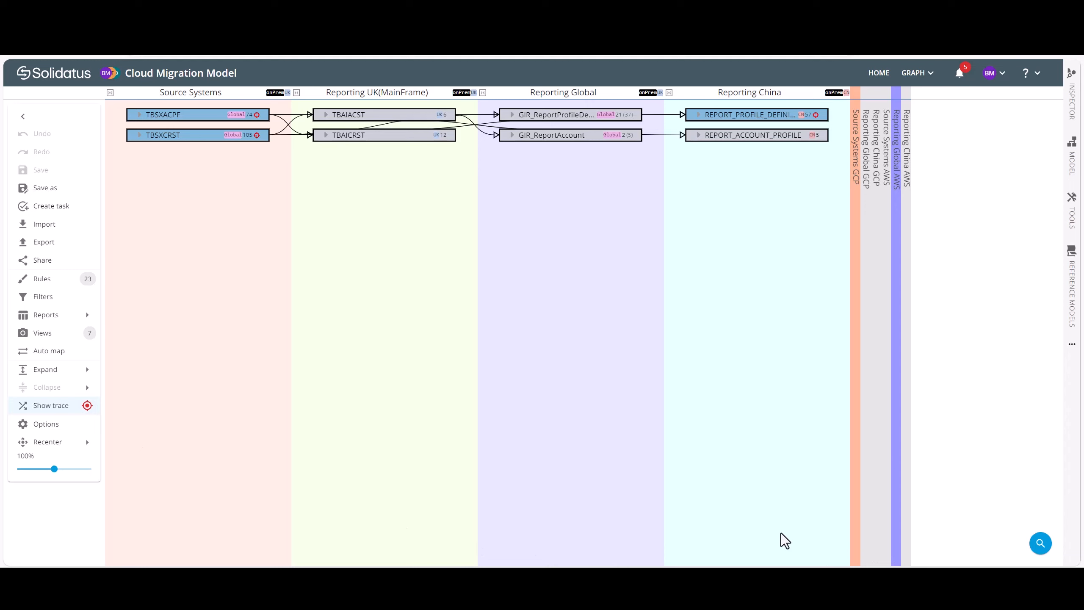
pyautogui.click(88, 409)
# Step: Paste the copied tables into the Reporting China AWS layer and move the pasted TBSXACPF and TBSXCRST to Source Systems AWS
pyautogui.moveTo(507, 560); pyautogui.dragTo(1019, 548)
pyautogui.rightClick(943, 145)
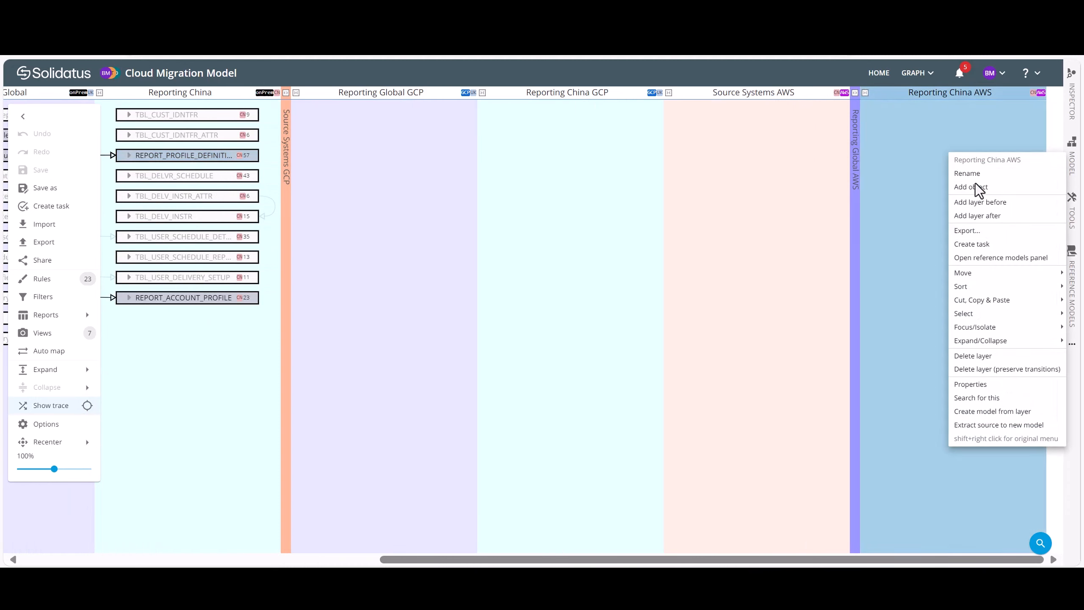
pyautogui.moveTo(990, 299)
pyautogui.click(884, 337)
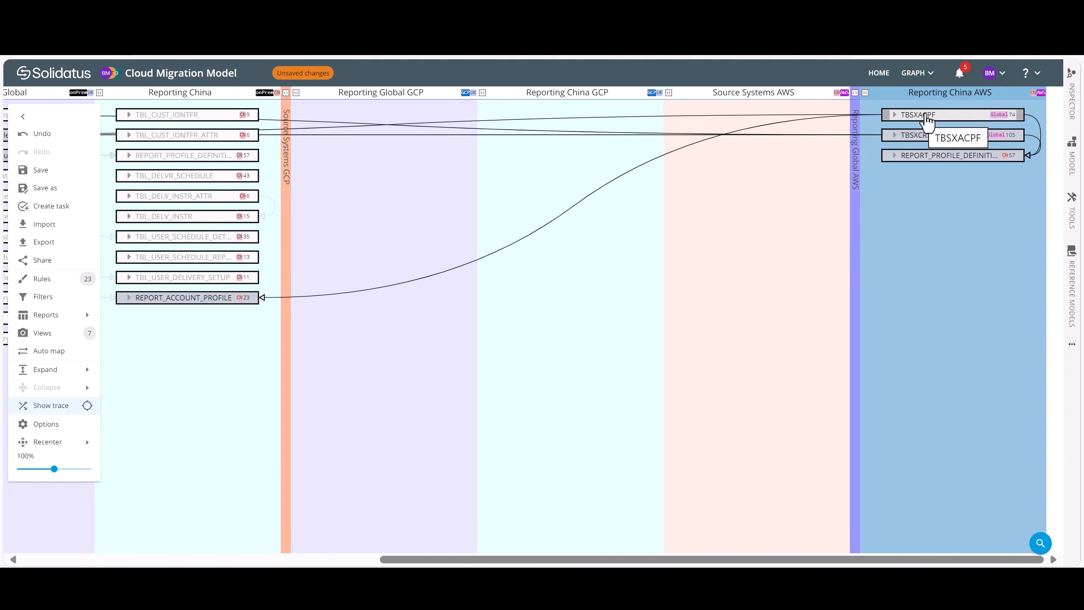
pyautogui.moveTo(926, 121); pyautogui.dragTo(751, 173)
pyautogui.moveTo(927, 128); pyautogui.dragTo(766, 176)
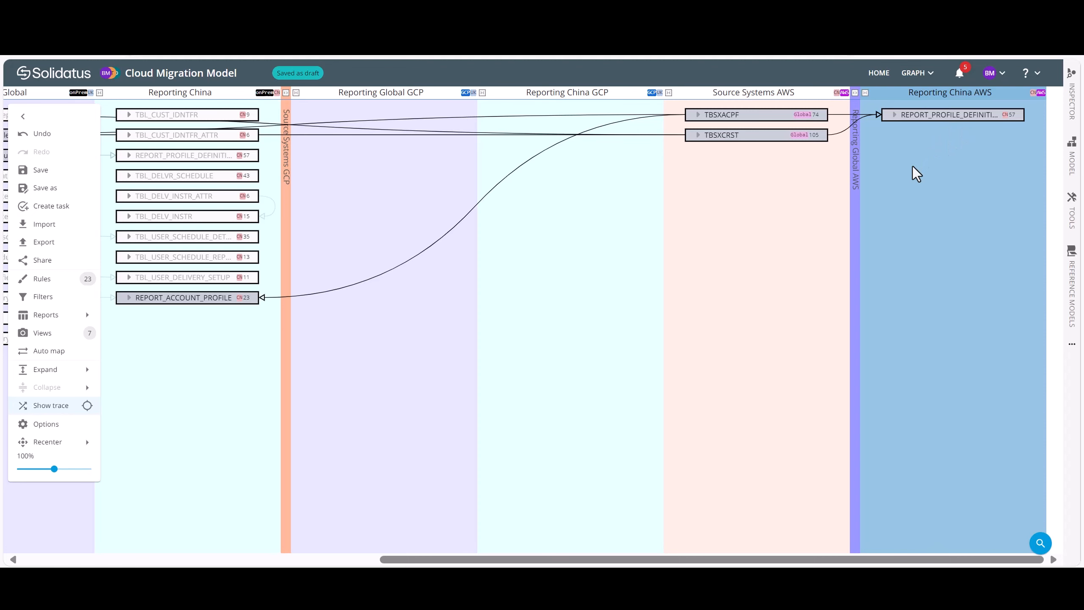
# Step: Isolate the combined trace of TBSXACPF and TBSXCRST in the Source Systems AWS layer
pyautogui.click(750, 119)
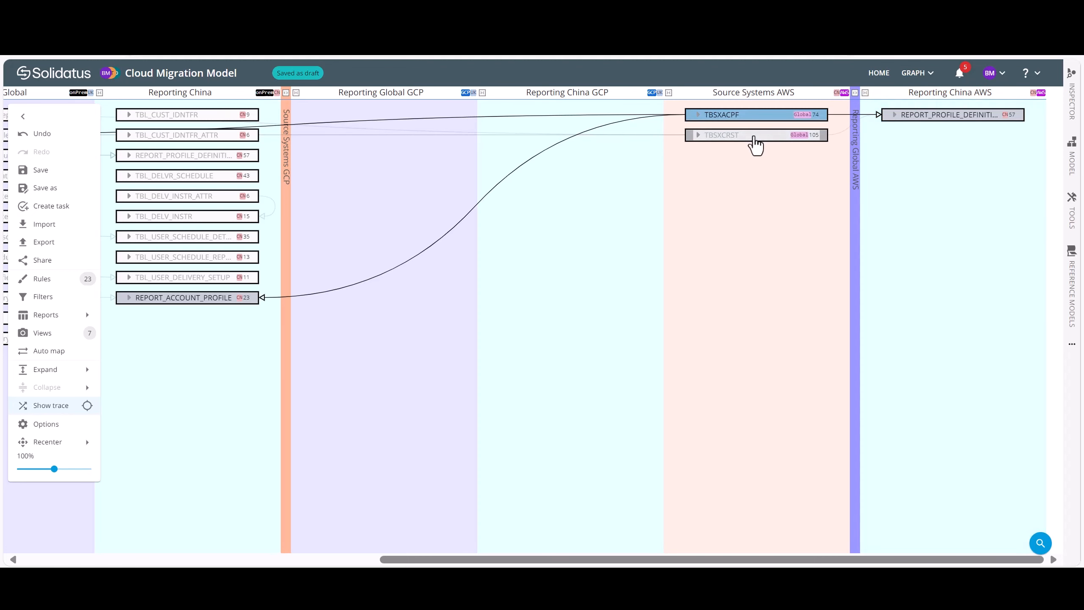
pyautogui.keyDown('ctrl'); pyautogui.click(754, 143); pyautogui.keyUp('ctrl')
pyautogui.click(87, 405)
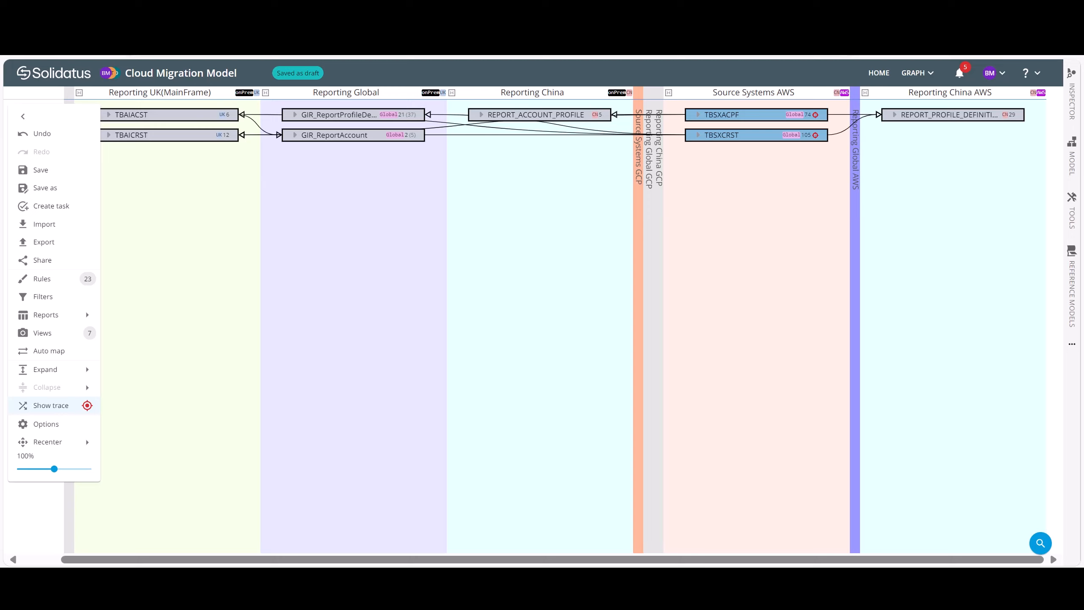
# Step: Set the target region of both TBSXACPF and TBSXCRST in Source Systems AWS to CN
pyautogui.click(1071, 90)
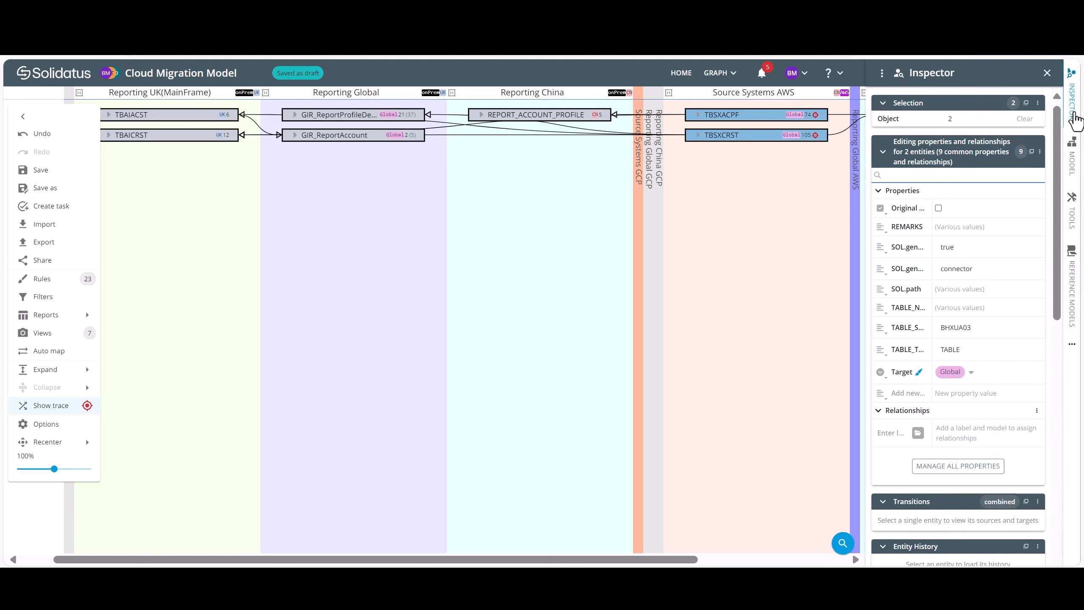
pyautogui.click(971, 373)
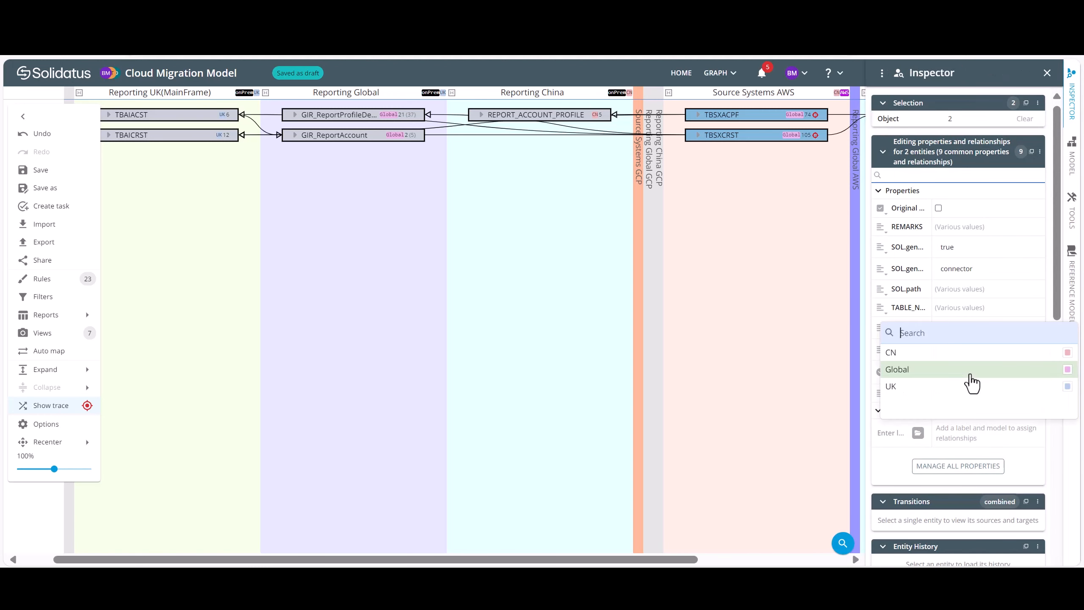
pyautogui.click(897, 352)
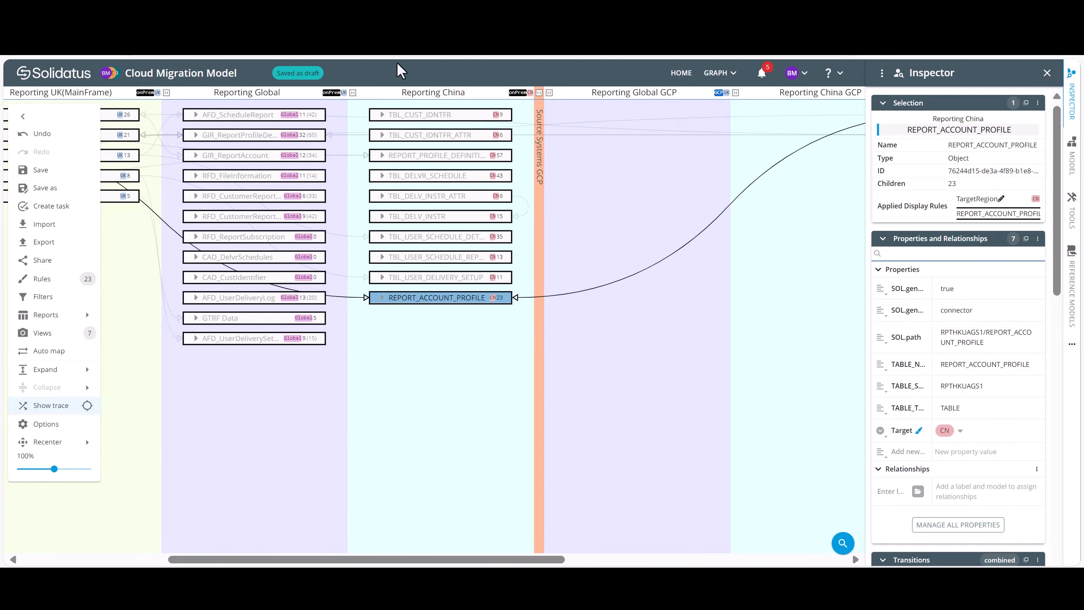
# Step: Copy all Reporting China tables except REPORT_PROFILE_DEFINITI… into the Reporting China AWS layer
pyautogui.keyDown('ctrl'); pyautogui.click(454, 118); pyautogui.keyUp('ctrl')
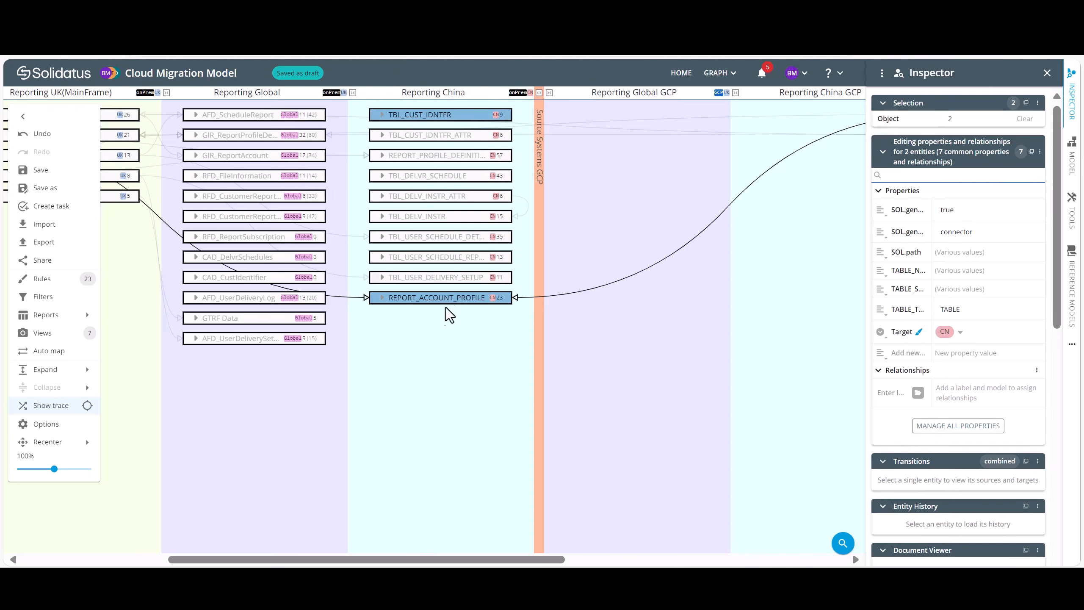
pyautogui.click(441, 299)
pyautogui.click(442, 299)
pyautogui.keyDown('shift'); pyautogui.click(451, 119); pyautogui.keyUp('shift')
pyautogui.keyDown('ctrl'); pyautogui.click(449, 158); pyautogui.keyUp('ctrl')
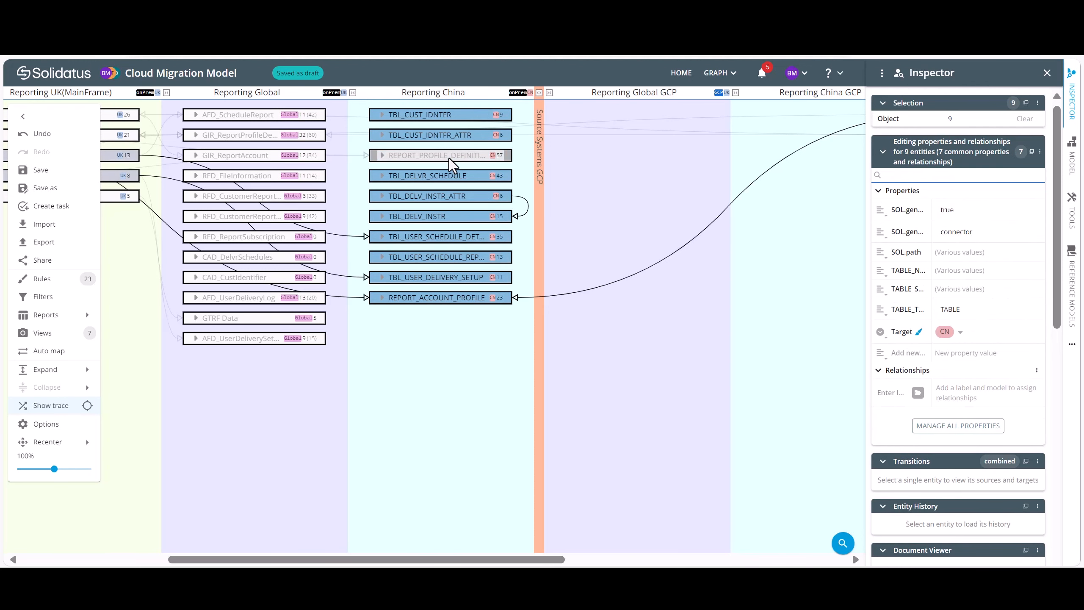
pyautogui.rightClick(457, 132)
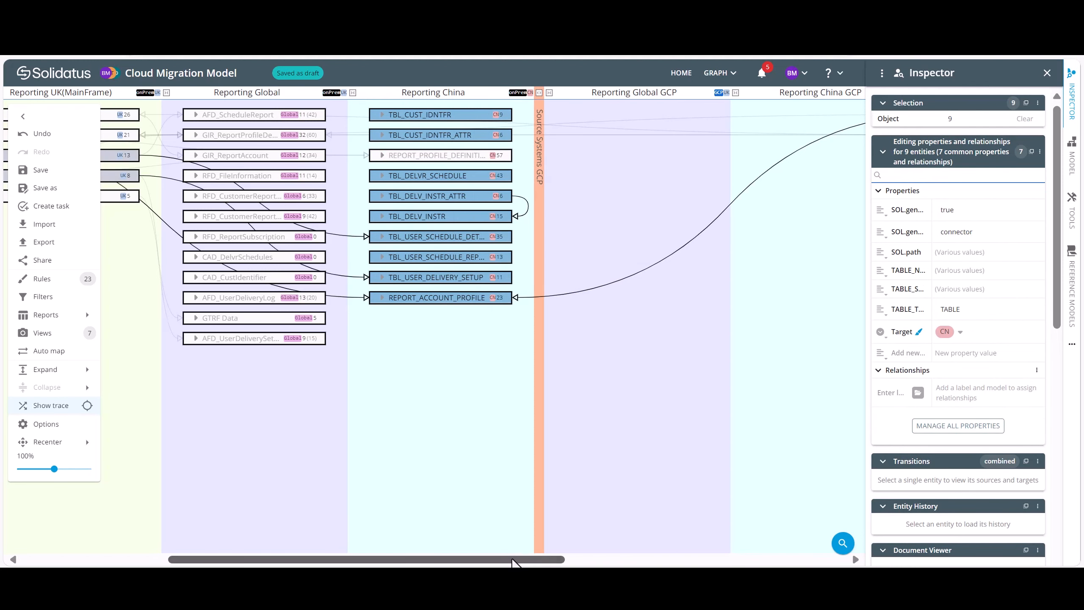
pyautogui.moveTo(516, 560); pyautogui.dragTo(874, 564)
pyautogui.rightClick(743, 172)
pyautogui.moveTo(841, 321)
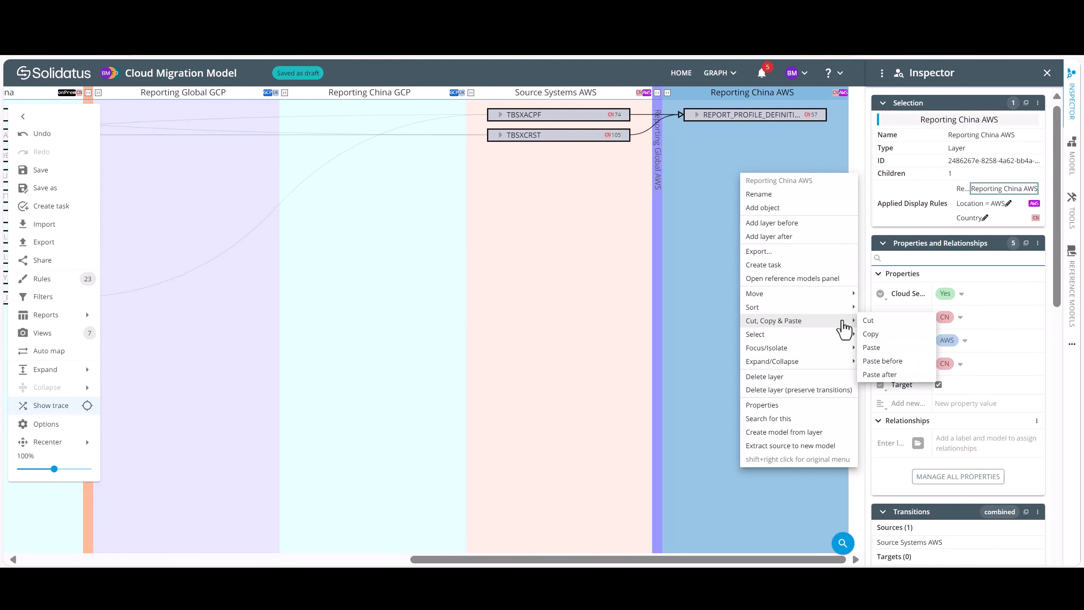
pyautogui.click(884, 348)
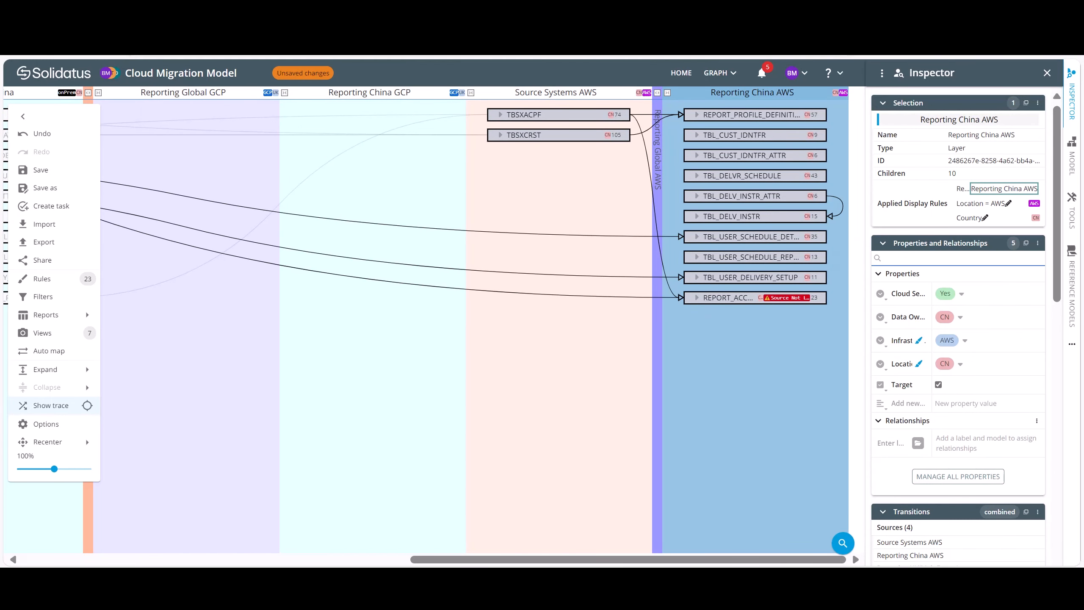
# Step: Delete all the tables, from TBL_CUST_IDNTFR through REPORT_ACCOUNT_PROFILE, from the on-premises Reporting China layer
pyautogui.moveTo(513, 559); pyautogui.dragTo(265, 561)
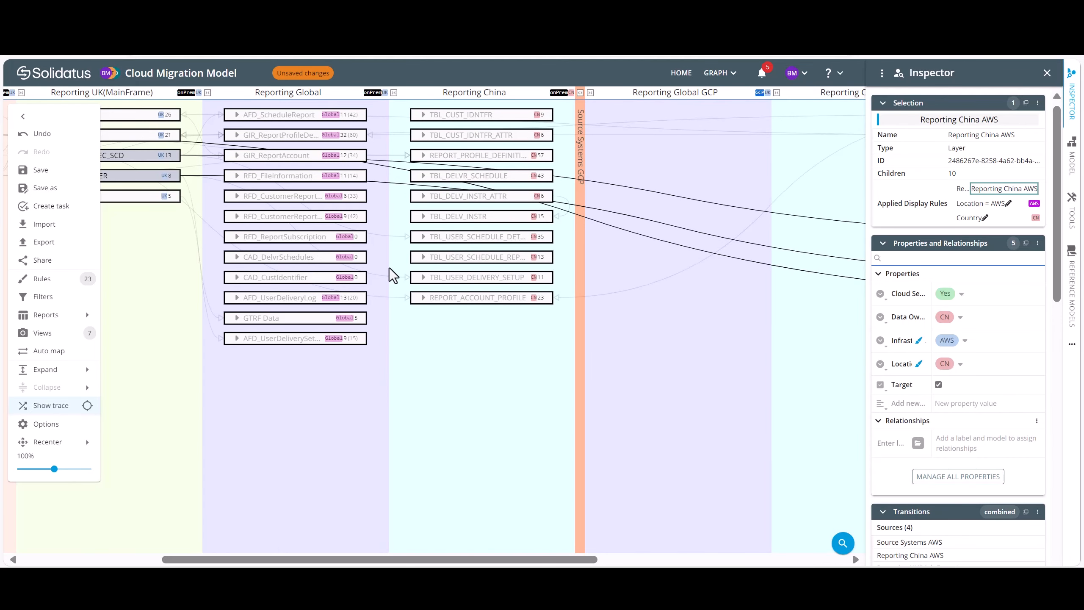
pyautogui.click(498, 118)
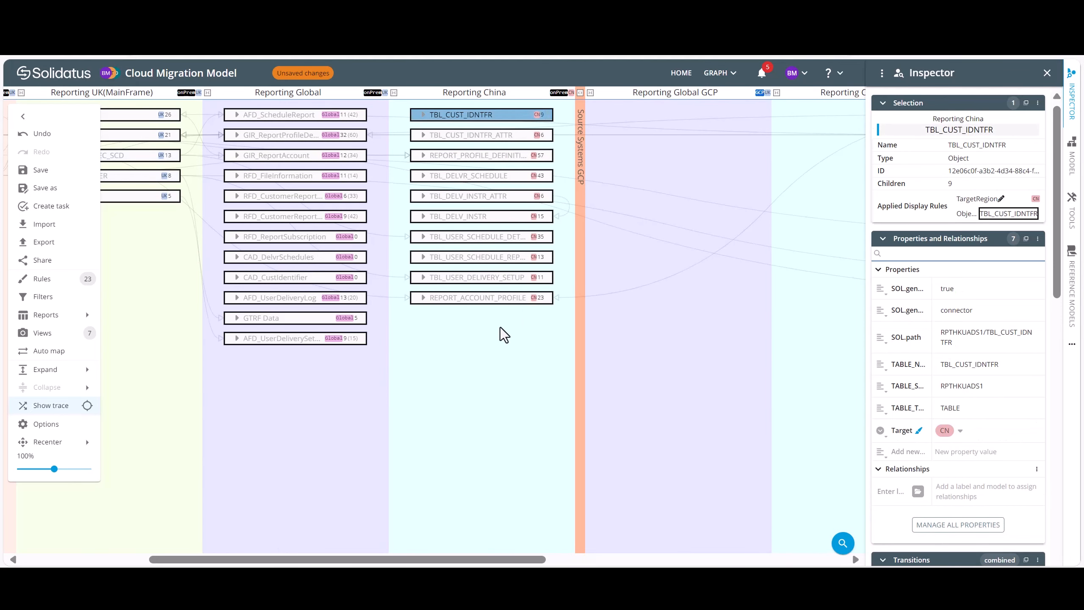
pyautogui.keyDown('shift'); pyautogui.click(506, 299); pyautogui.keyUp('shift')
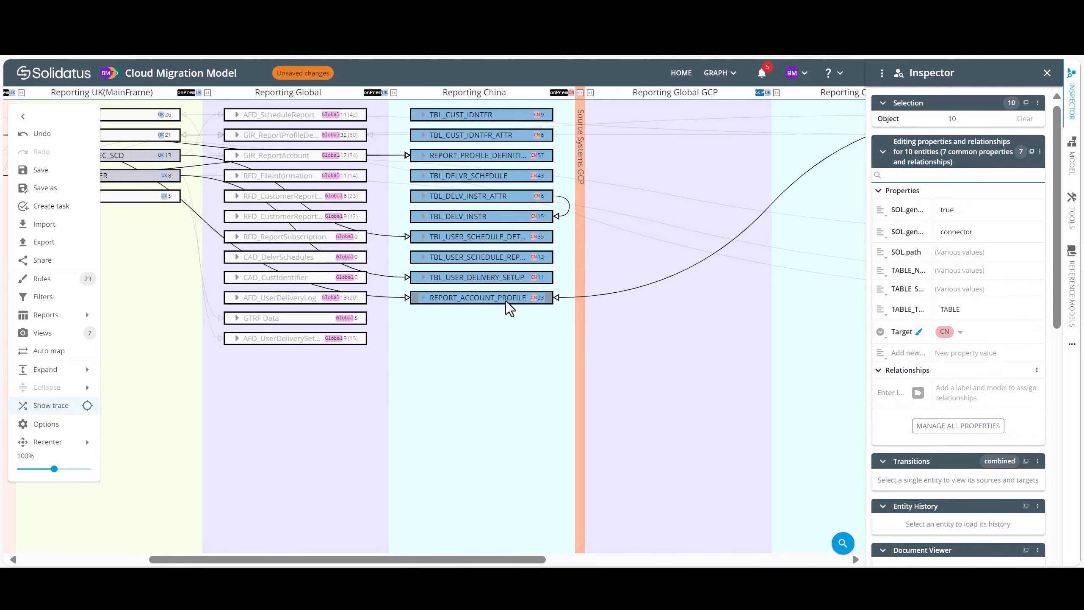
pyautogui.press('Delete')
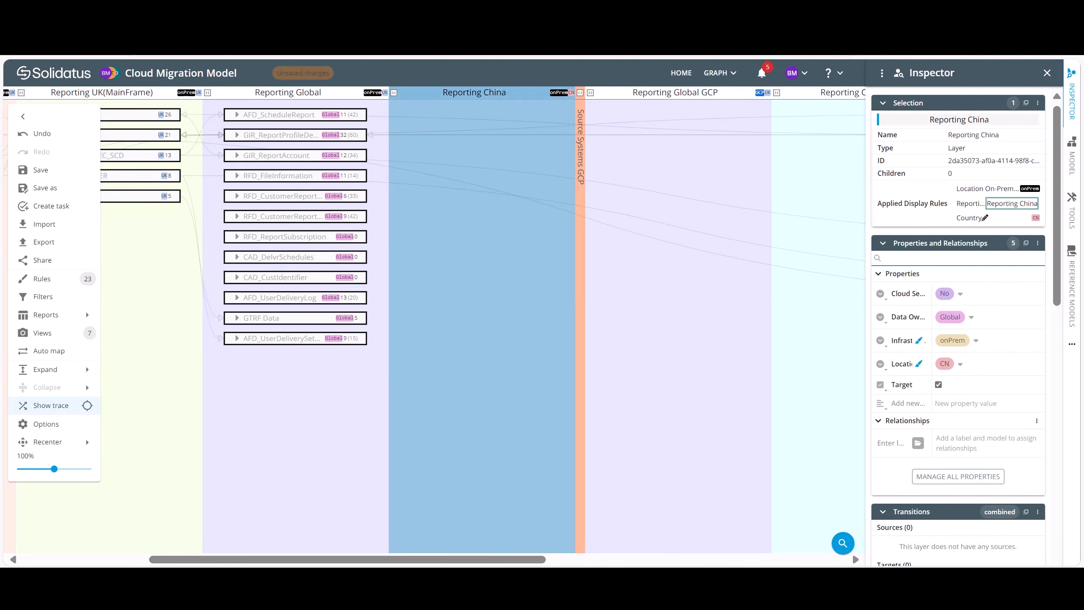
# Step: Isolate the trace of REPORT_ACCOUNT_PROFILE in Reporting China AWS and collapse the Source Systems AWS layer
pyautogui.moveTo(484, 560); pyautogui.dragTo(752, 536)
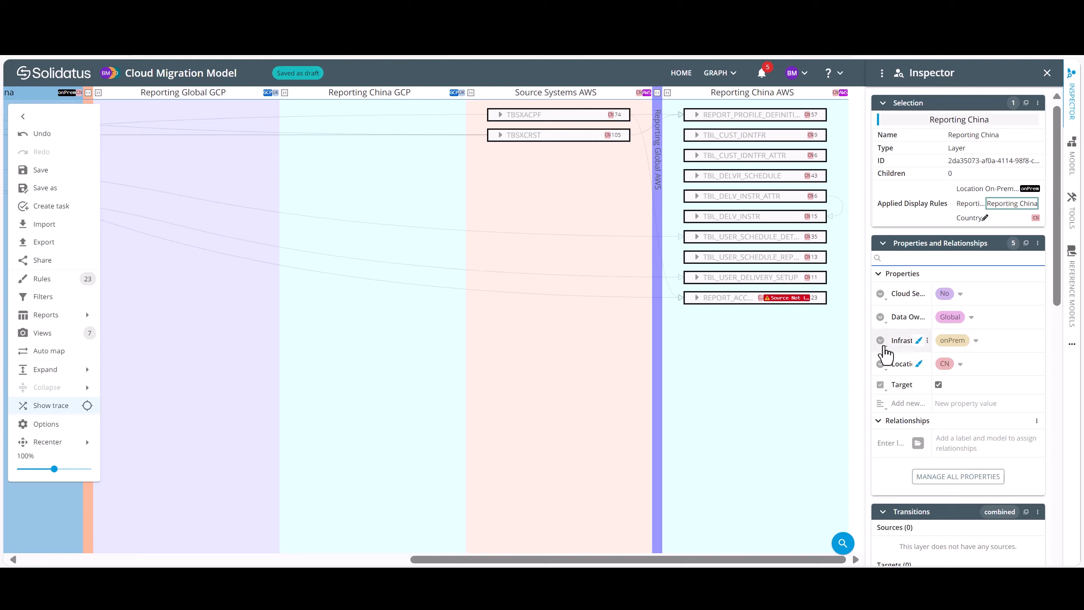
pyautogui.click(734, 299)
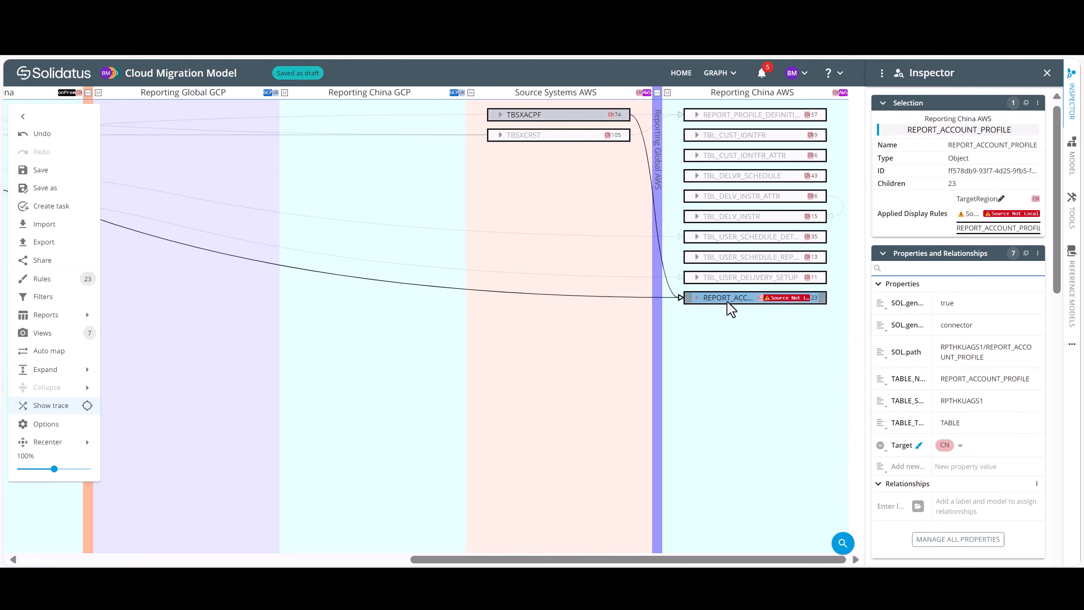
pyautogui.click(87, 405)
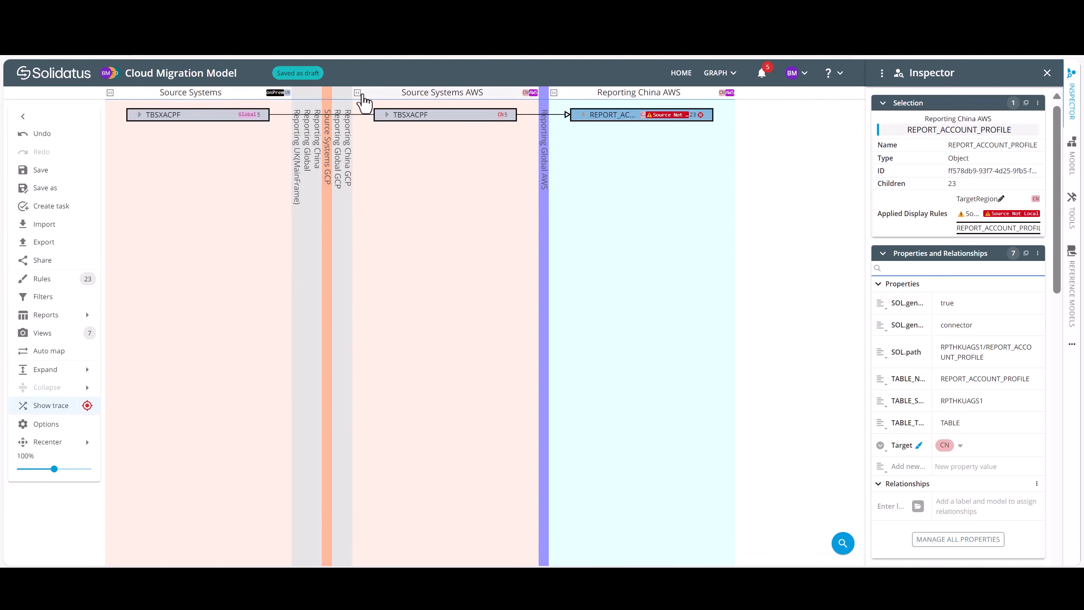
pyautogui.click(357, 92)
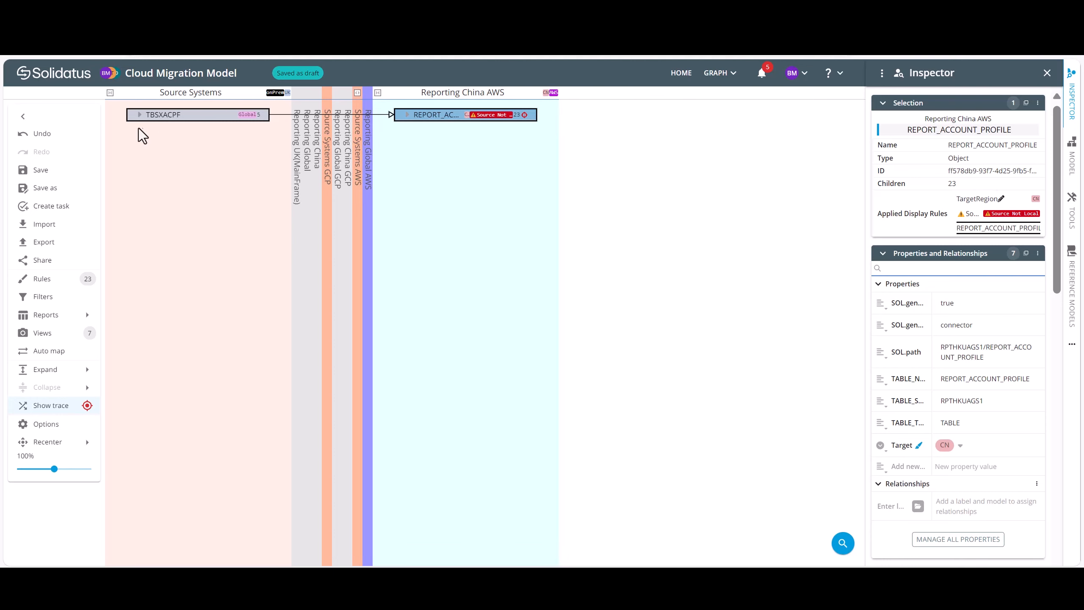
# Step: Remove the transitions from the on-premises Source Systems TBSXACPF table to REPORT_ACCOUNT_PROFILE in Reporting China AWS, and restore the full graph
pyautogui.click(139, 114)
pyautogui.click(407, 115)
pyautogui.rightClick(447, 112)
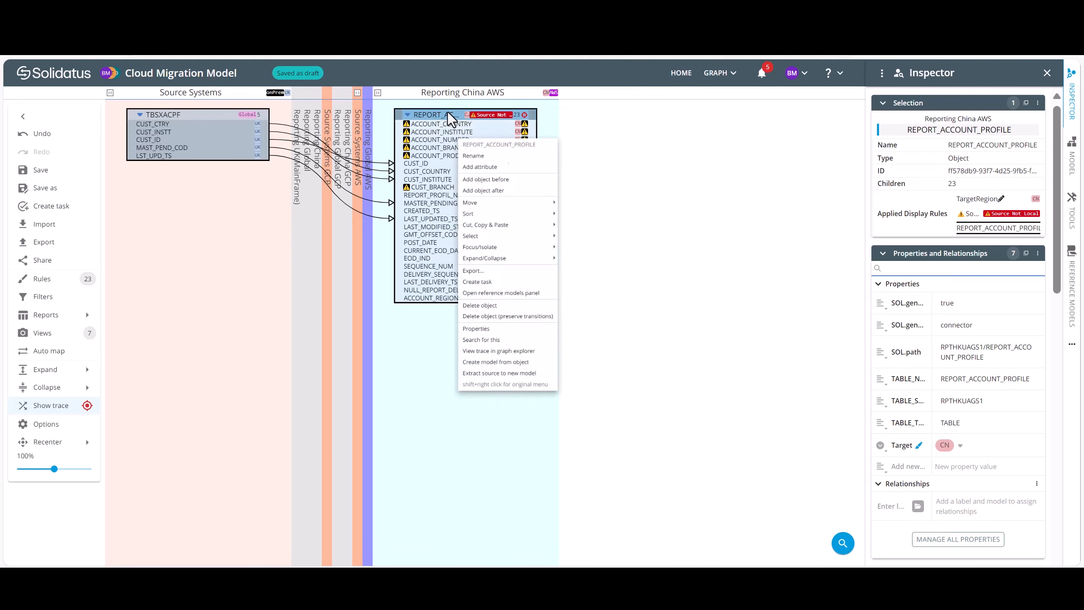
pyautogui.moveTo(465, 230)
pyautogui.click(615, 247)
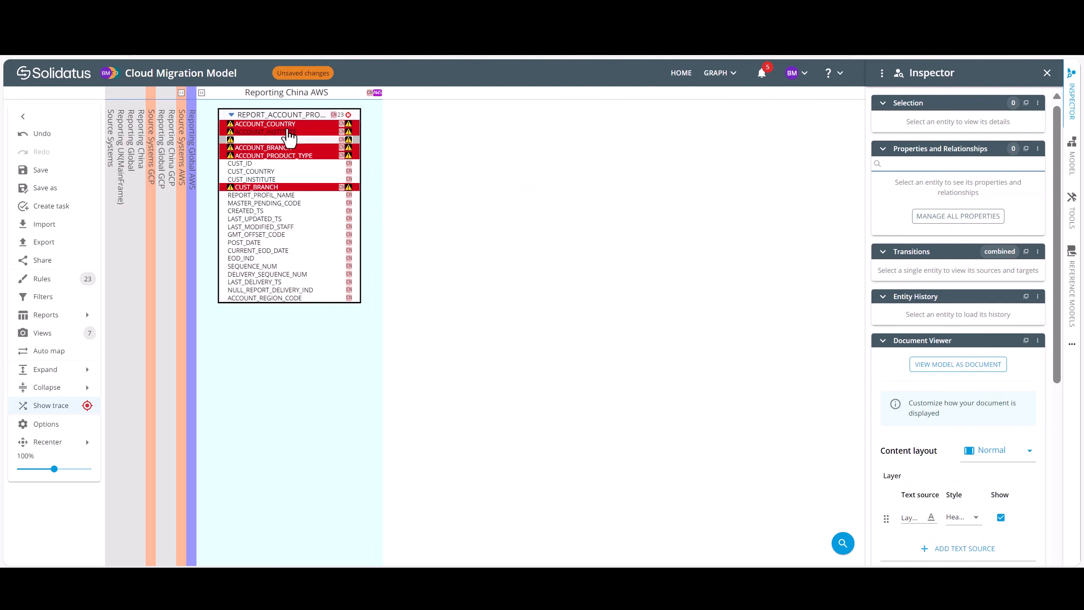
pyautogui.click(232, 115)
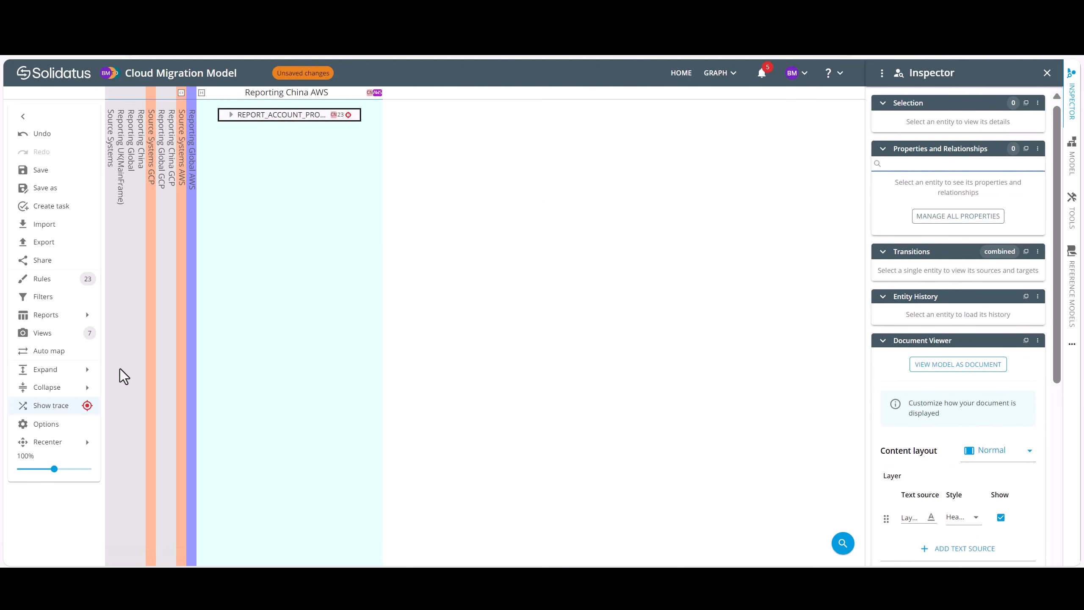
pyautogui.click(87, 405)
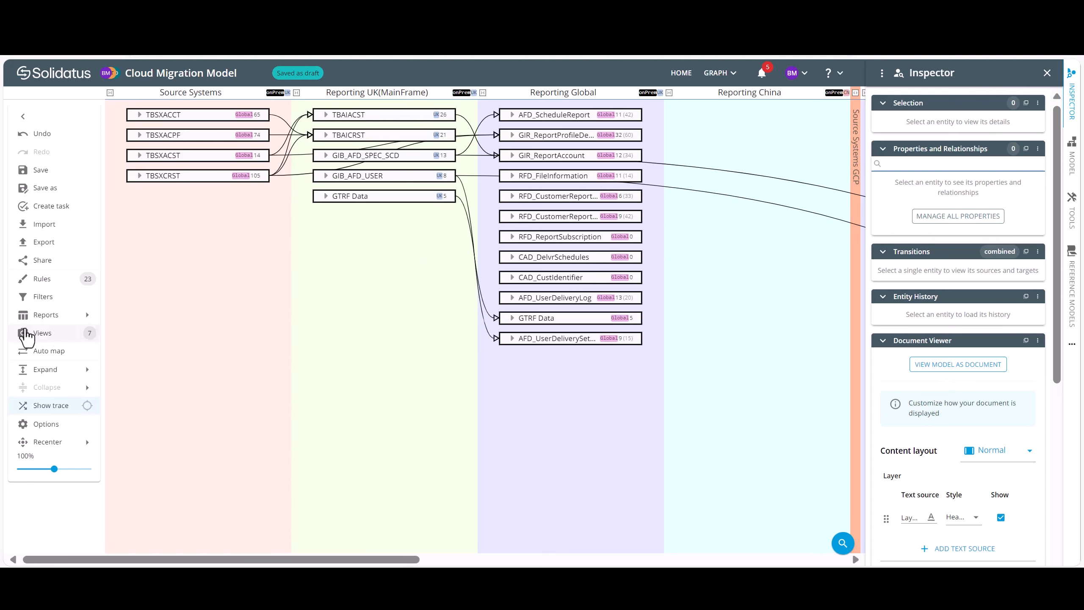
# Step: Load the "5. Migrate to GCP" view and move all Reporting Global tables to the Reporting Global GCP layer
pyautogui.click(52, 342)
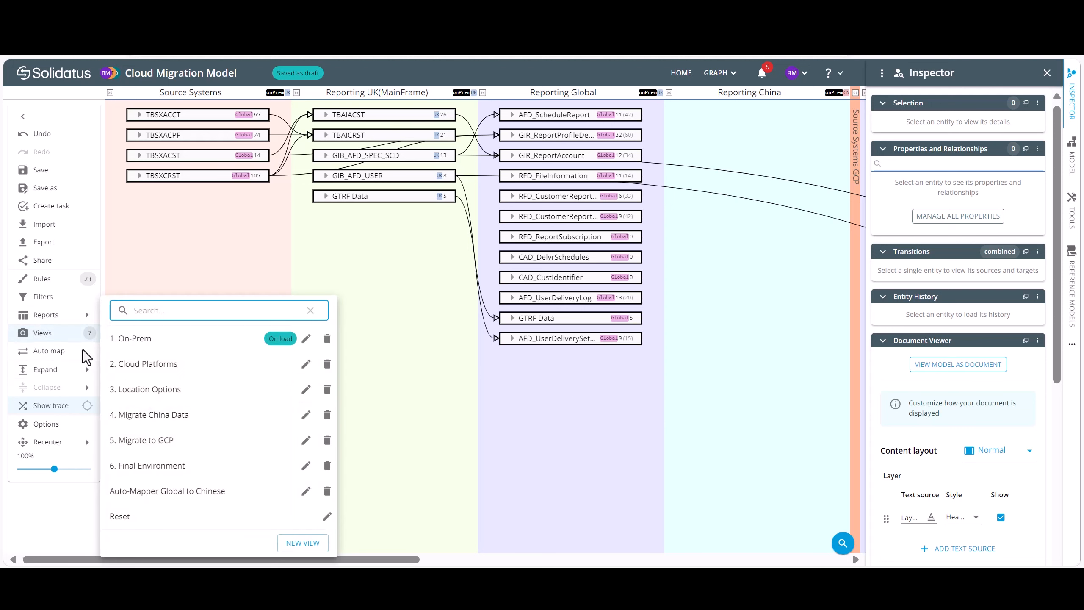
pyautogui.click(150, 442)
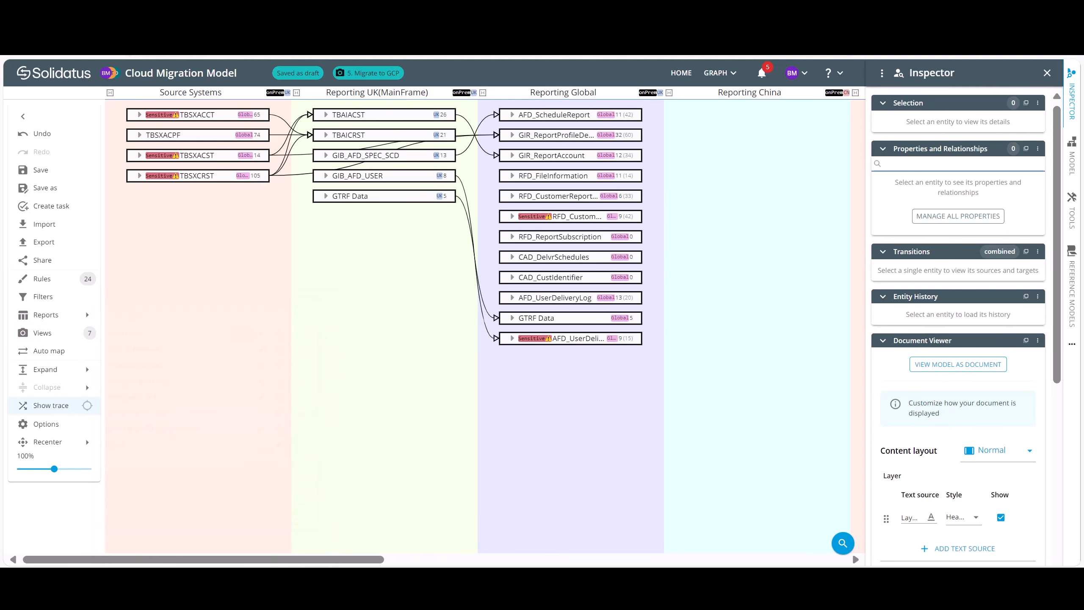
pyautogui.click(572, 115)
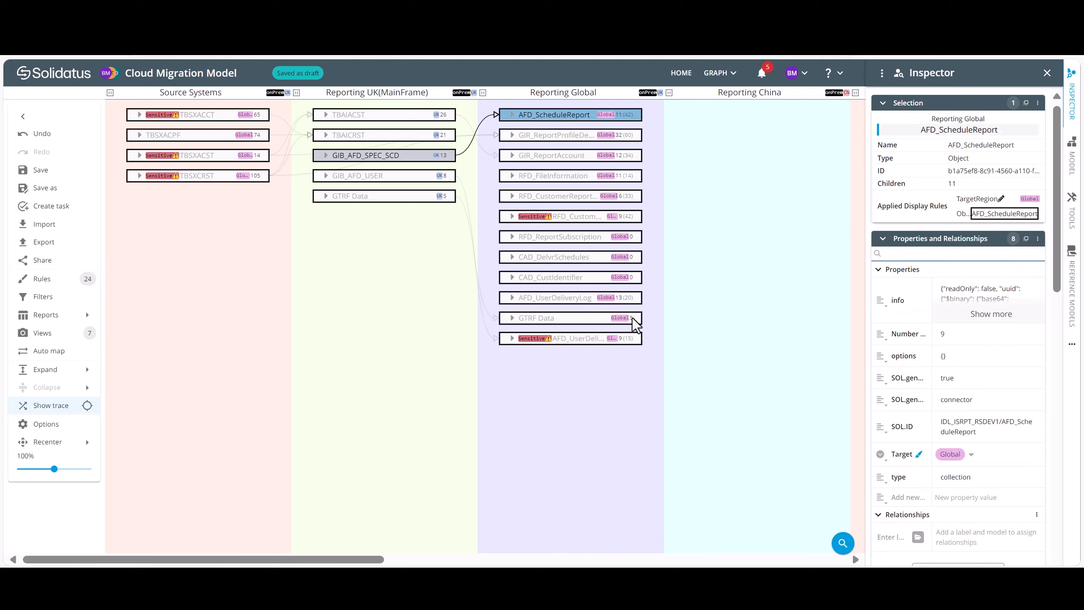
pyautogui.keyDown('shift'); pyautogui.click(571, 340); pyautogui.keyUp('shift')
pyautogui.rightClick(564, 261)
pyautogui.click(619, 339)
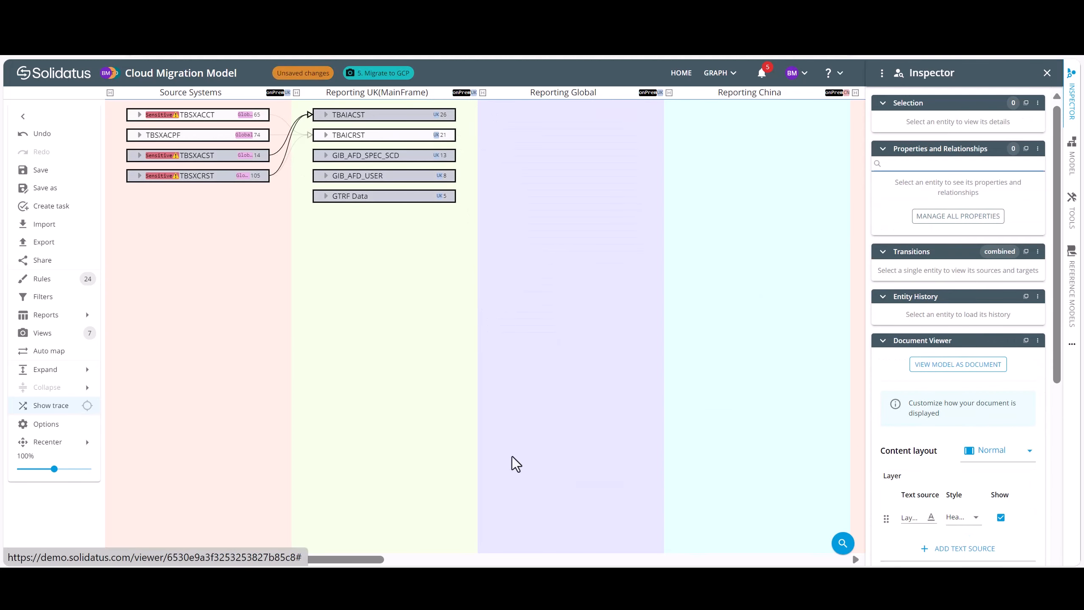
pyautogui.moveTo(376, 559); pyautogui.dragTo(667, 560)
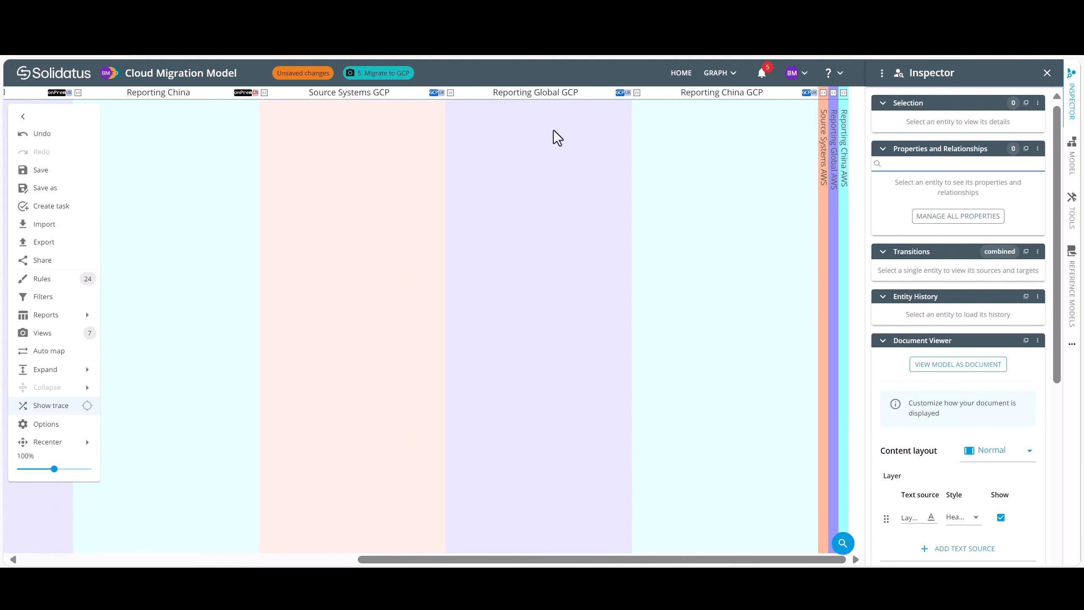
pyautogui.rightClick(553, 138)
pyautogui.moveTo(641, 295)
pyautogui.click(695, 326)
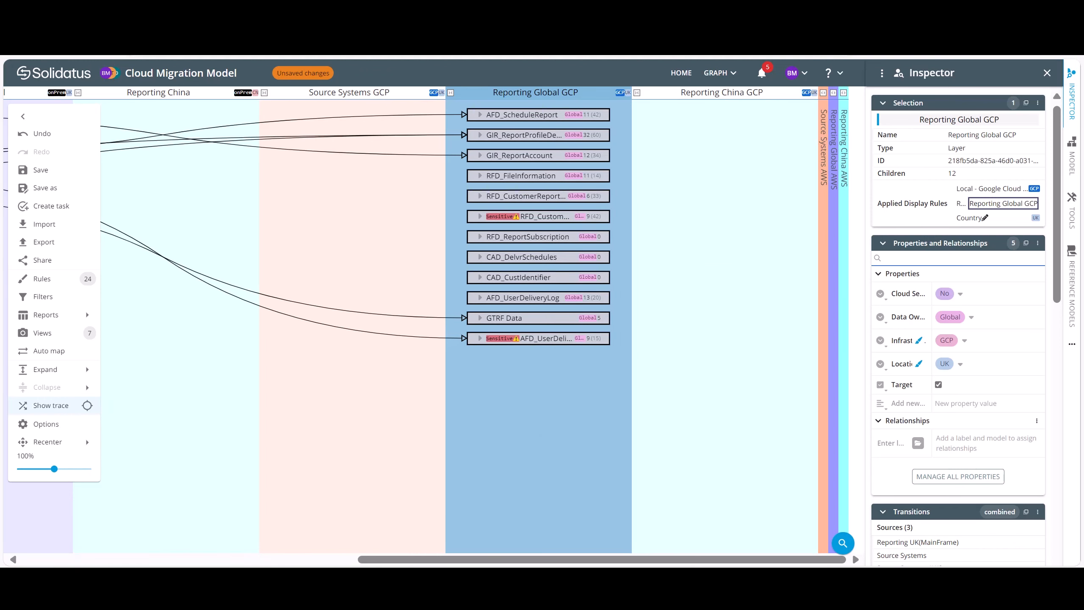
pyautogui.click(434, 457)
# Step: Load the "6. Final Environment" view and save the model as a new revision without a commit message
pyautogui.click(42, 333)
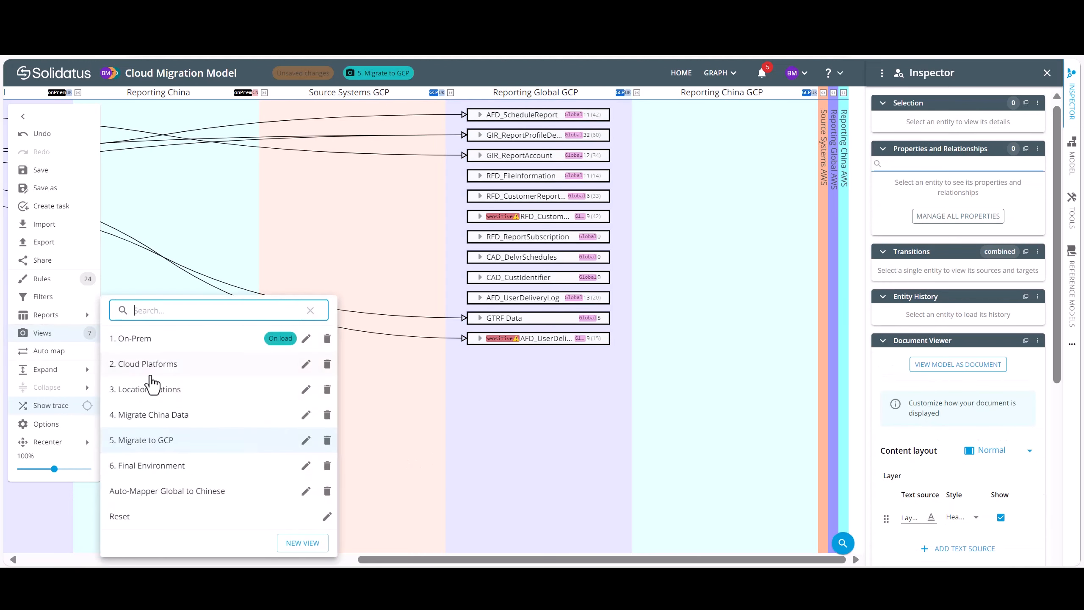
pyautogui.click(167, 467)
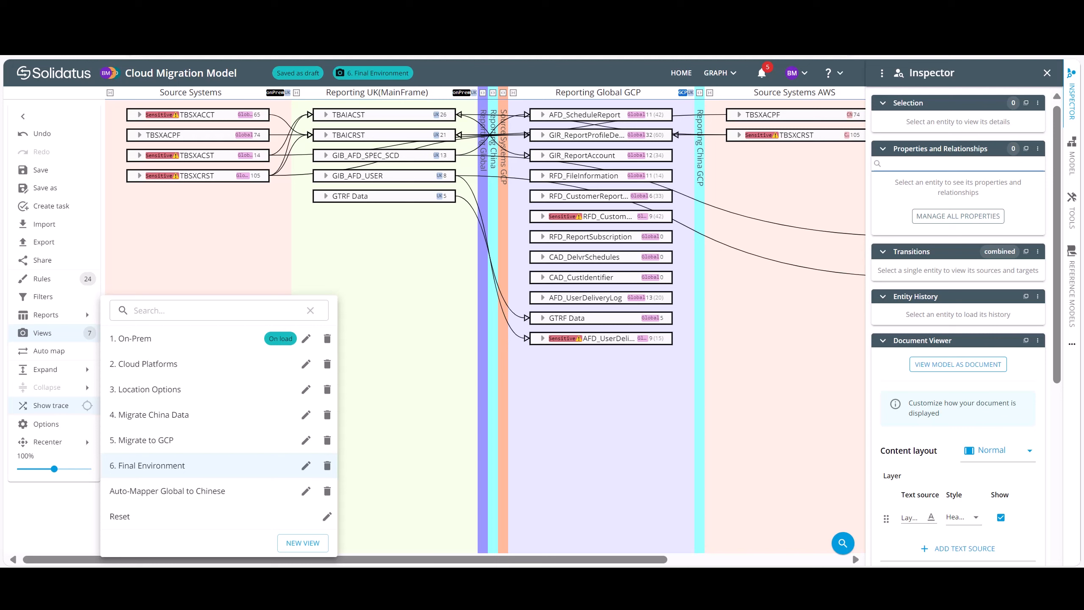
pyautogui.click(1047, 73)
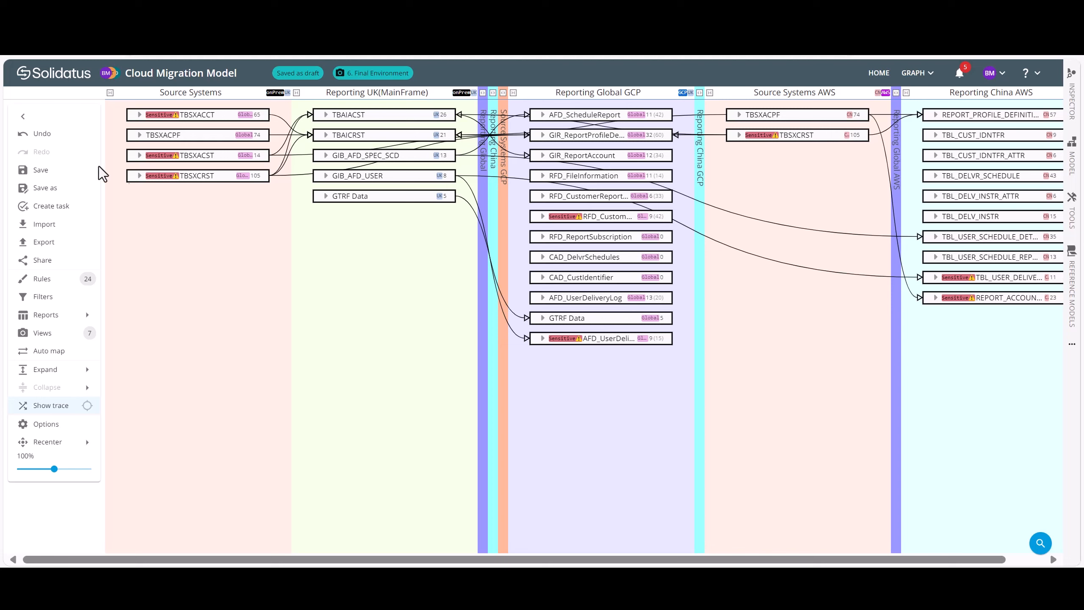
pyautogui.click(43, 171)
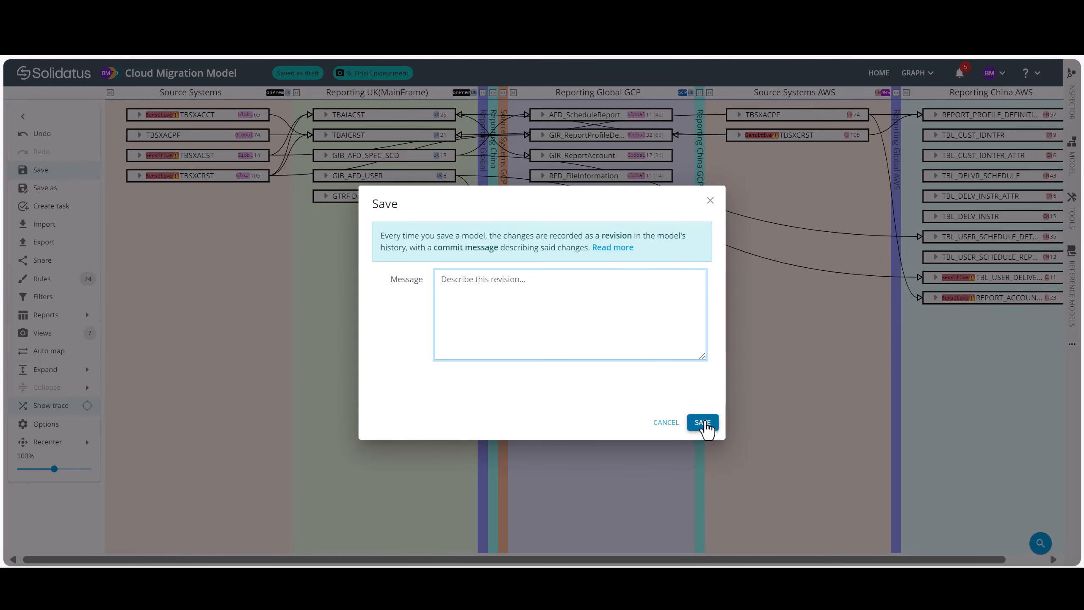
pyautogui.click(702, 423)
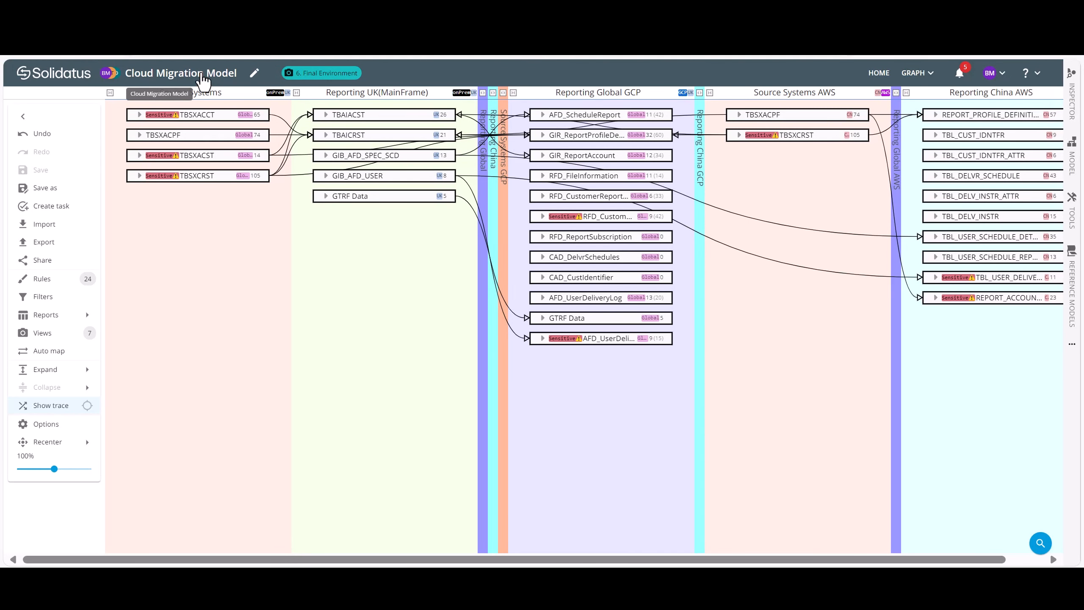
# Step: Open the Cloud Migration Model's revision history and view the changes made since revision #33
pyautogui.click(203, 81)
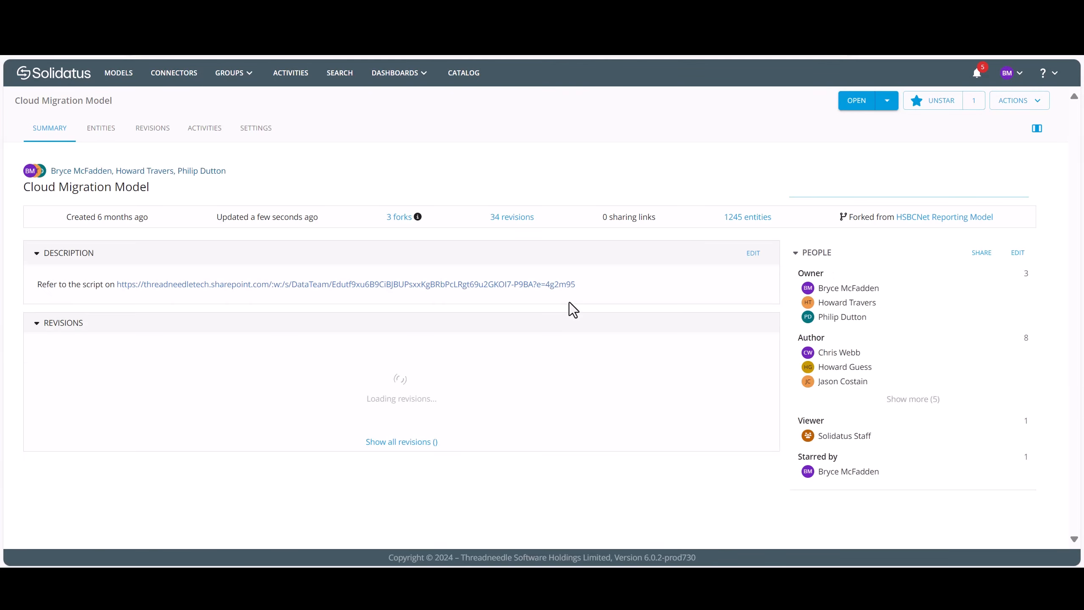
pyautogui.click(514, 217)
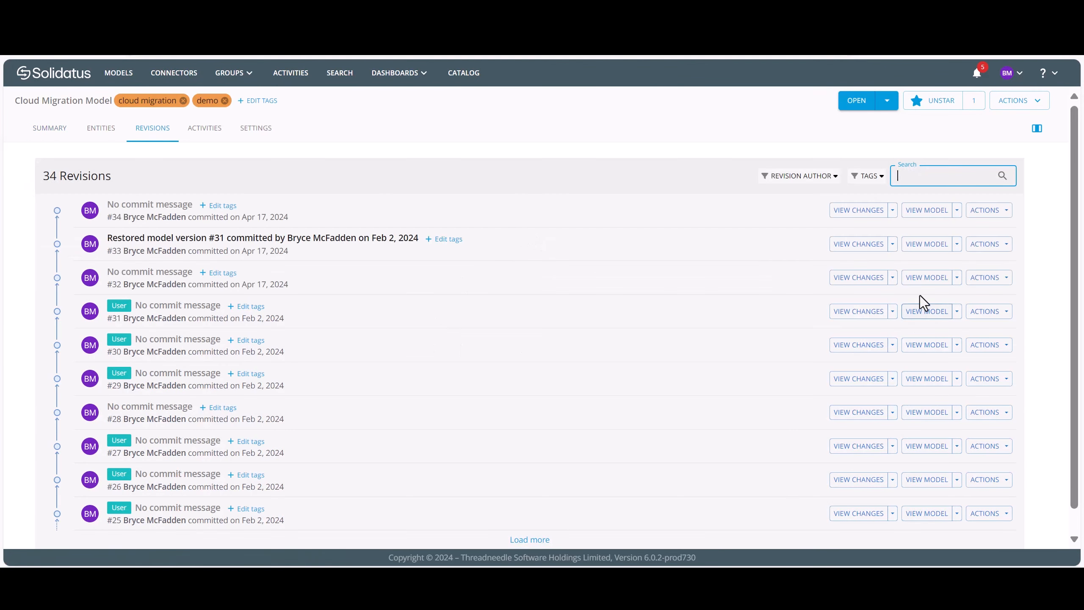
pyautogui.click(892, 244)
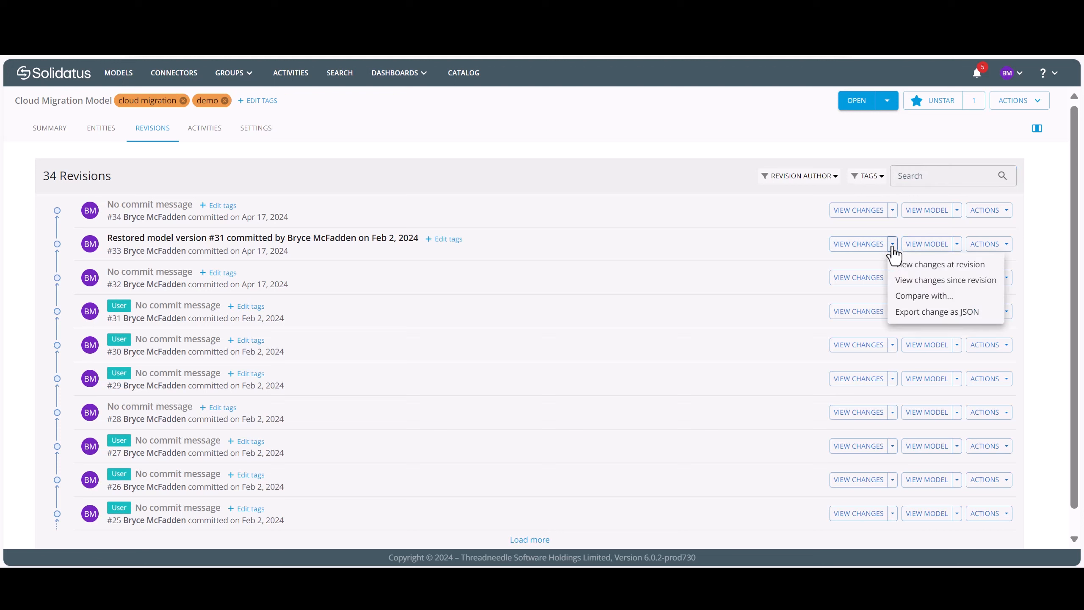
pyautogui.click(945, 281)
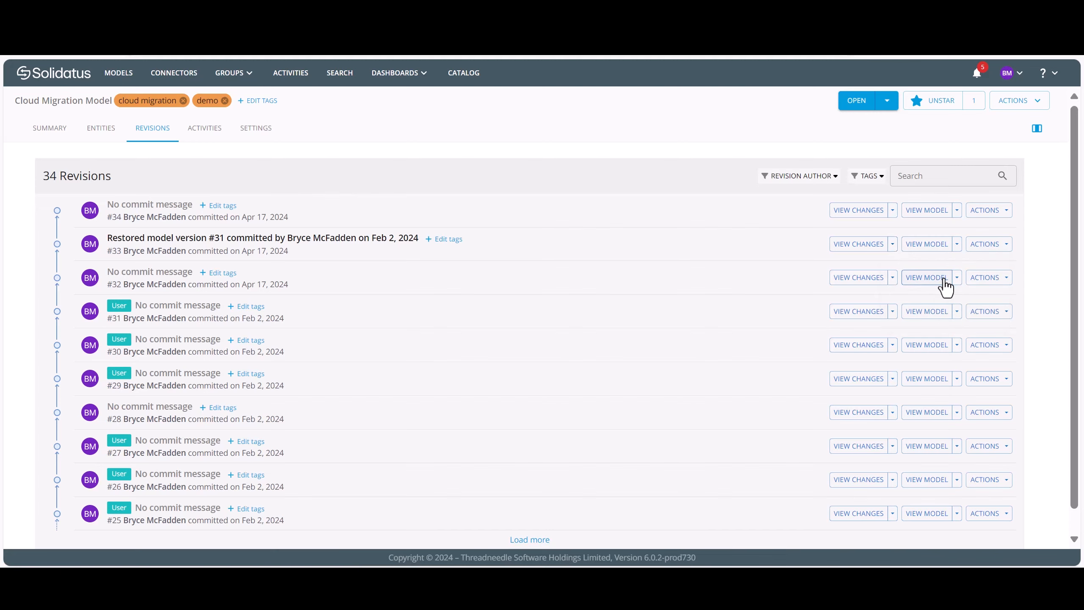
# Step: Open the model's revision comparison and examine the changes across the Reporting China, Reporting Global GCP and Reporting Global AWS layers
pyautogui.click(945, 282)
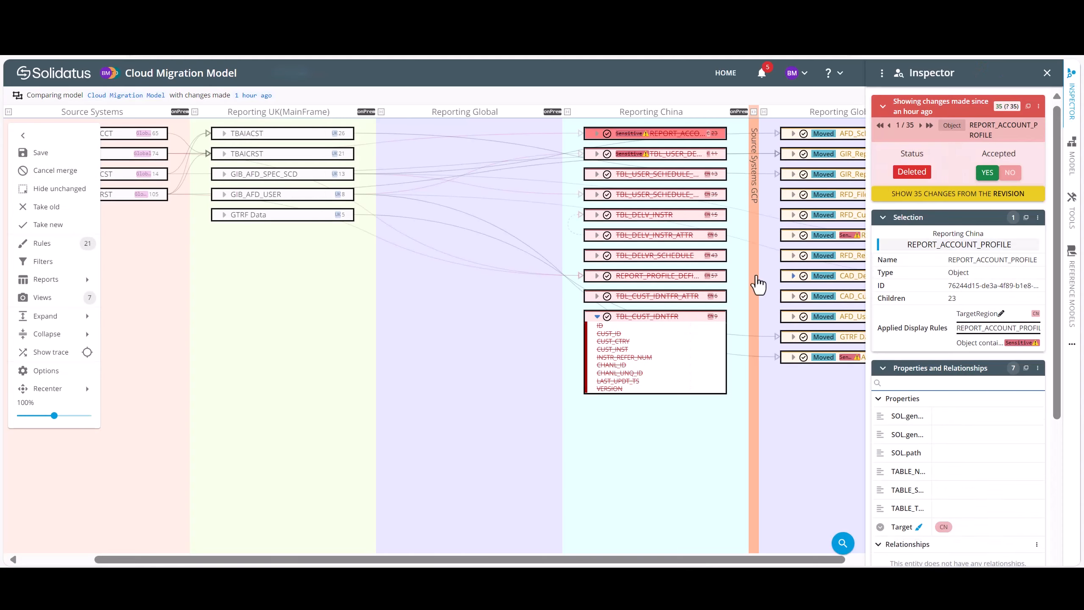
pyautogui.moveTo(779, 560); pyautogui.dragTo(819, 560)
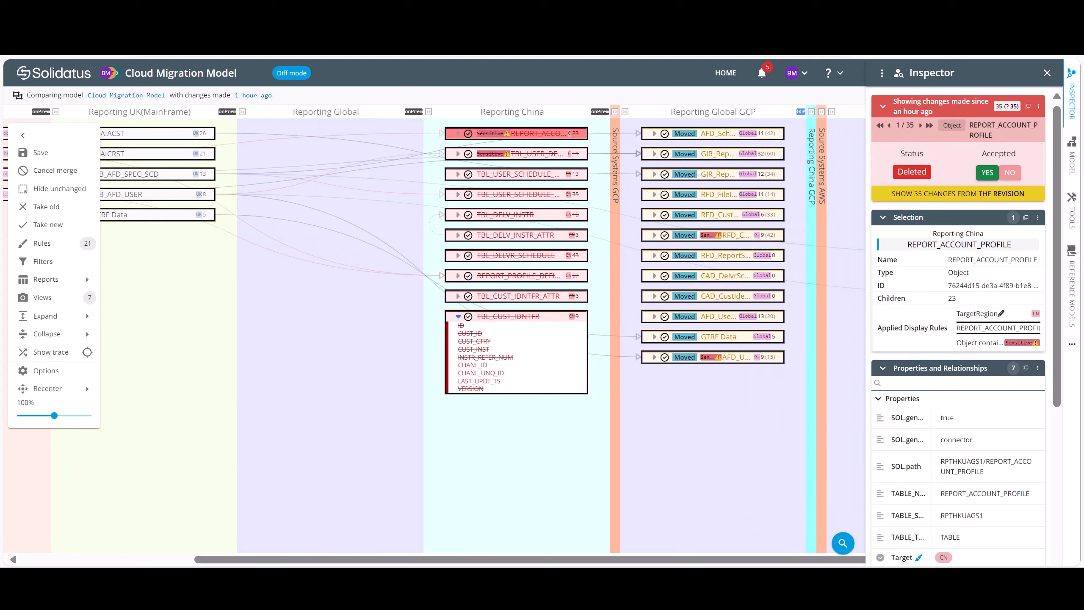
pyautogui.click(788, 554)
pyautogui.moveTo(777, 560); pyautogui.dragTo(875, 560)
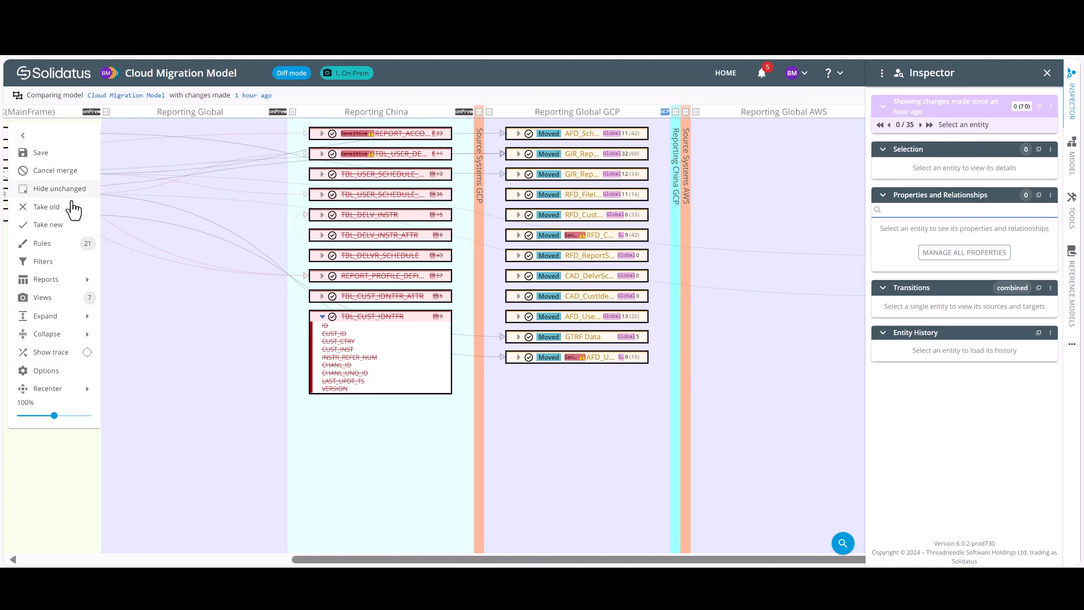
# Step: Alternate the compared model between the old version and the new version twice, finishing with all changes accepted
pyautogui.click(54, 208)
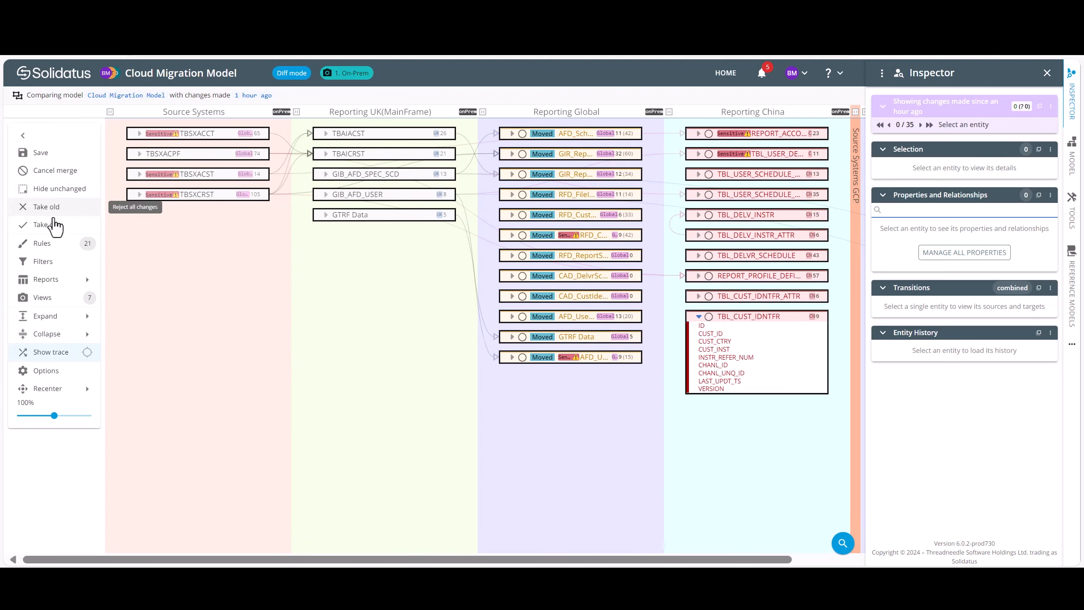
pyautogui.click(54, 232)
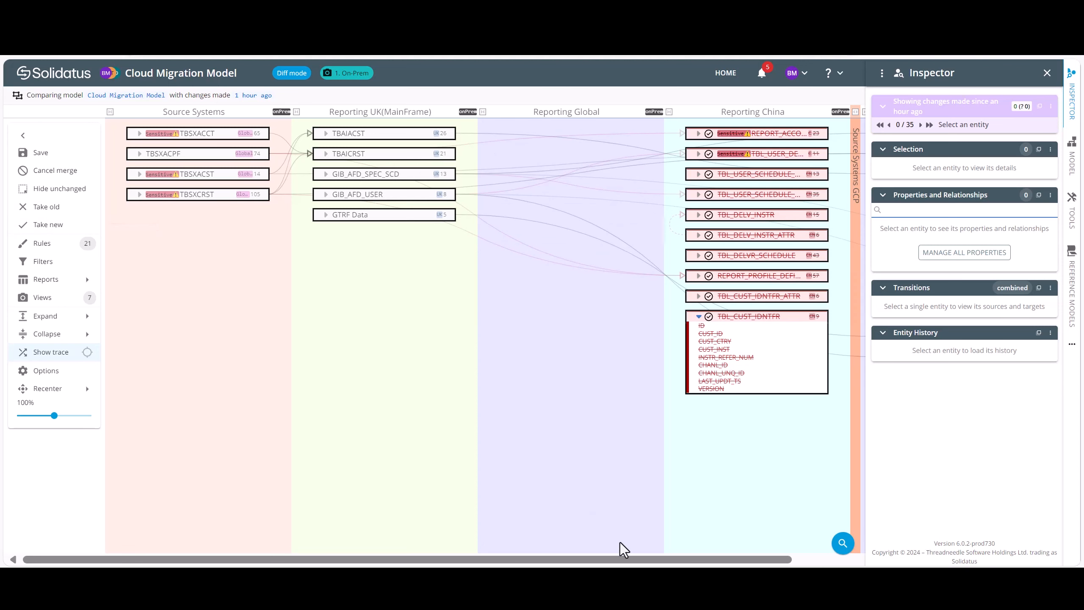
pyautogui.moveTo(727, 560); pyautogui.dragTo(996, 560)
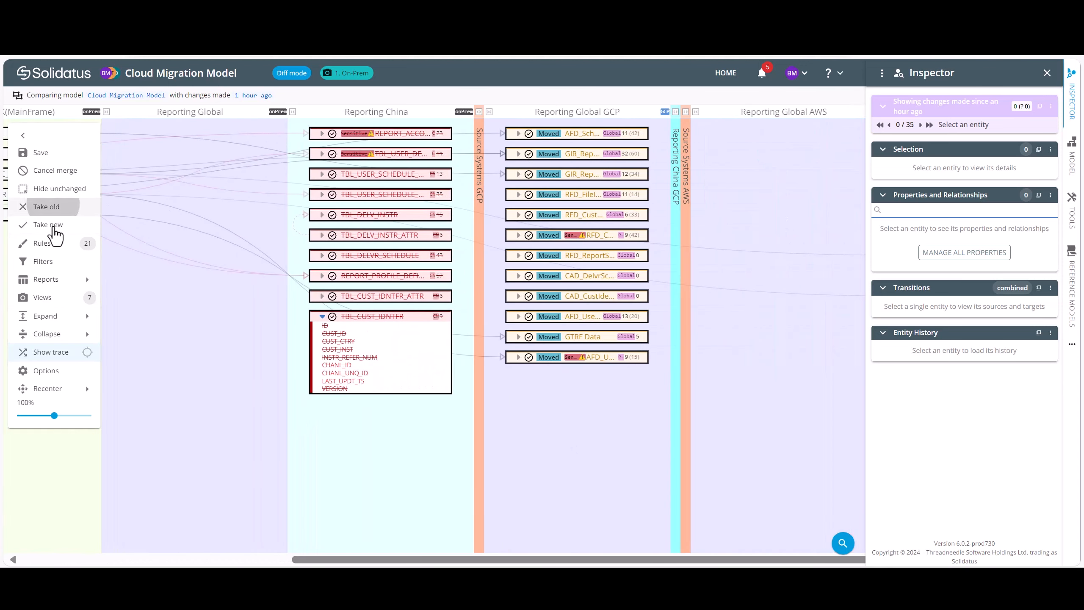
pyautogui.click(53, 207)
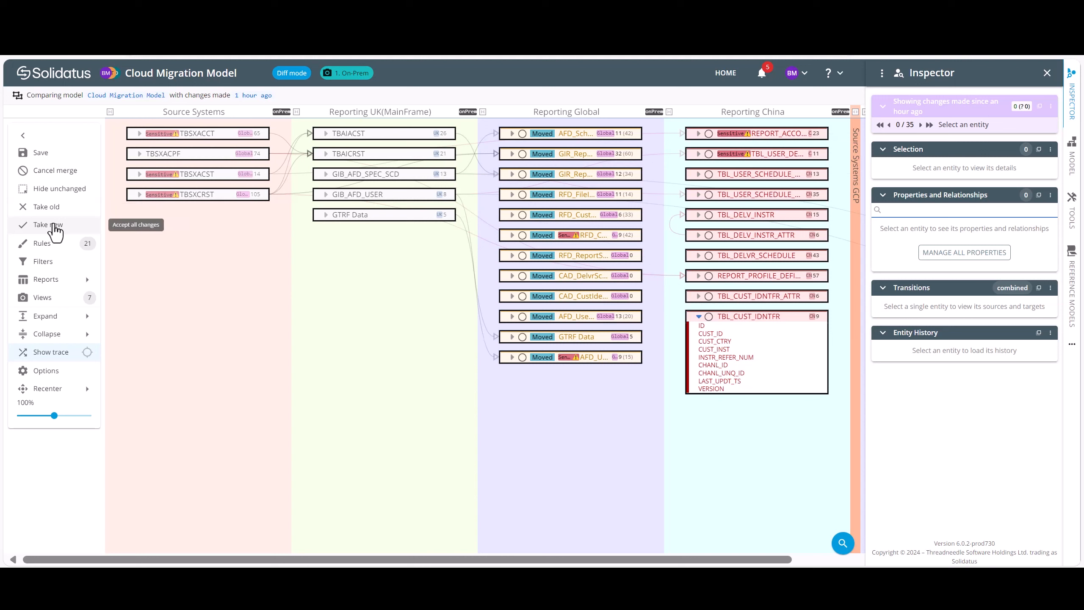
pyautogui.click(54, 232)
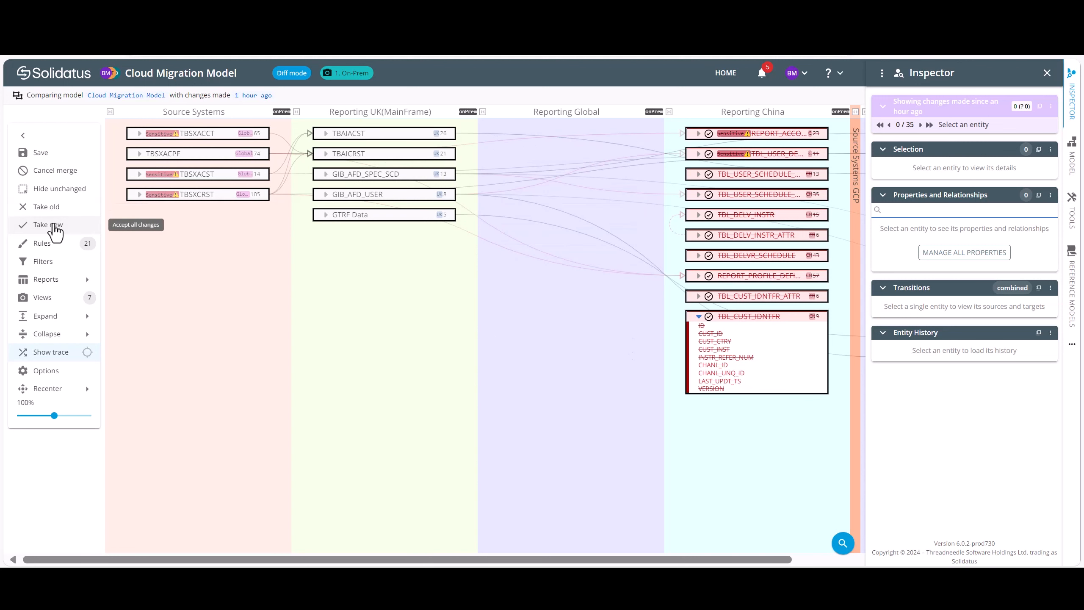